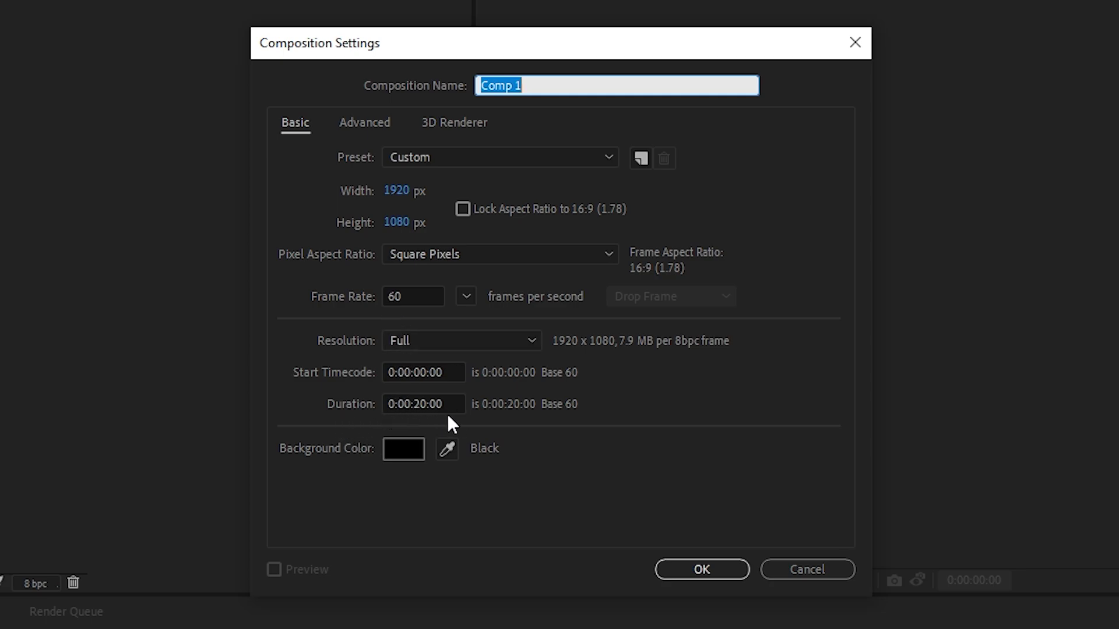
# Rename the new 1920×1080, 60 fps composition from Comp 1 to 'Rotating Cylinder' and confirm.
pyautogui.click(537, 83)
pyautogui.doubleClick(536, 84)
pyautogui.write('Rotating C')
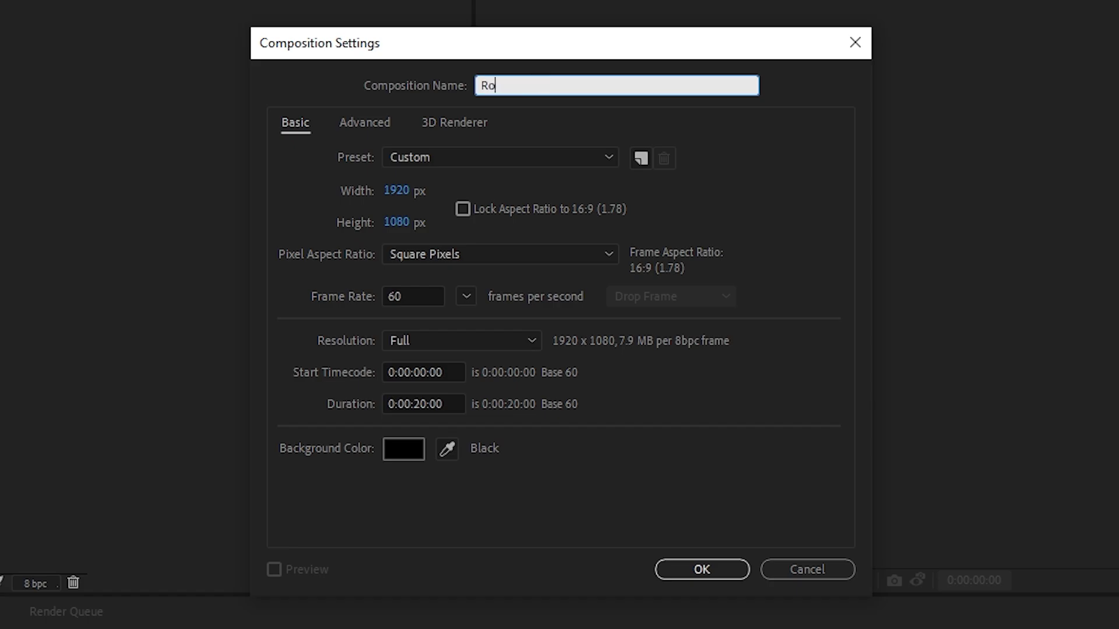
pyautogui.write('ylinder')
pyautogui.press('Return')
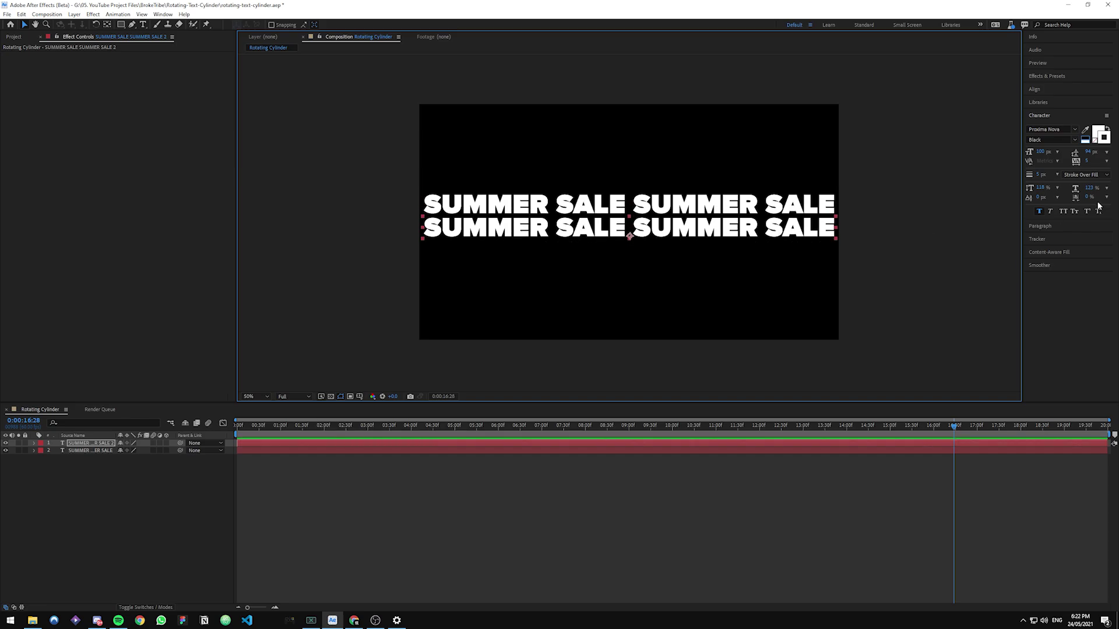
# Remove the fill from the second SUMMER SALE row so only its outline remains.
pyautogui.click(1107, 135)
pyautogui.click(1107, 128)
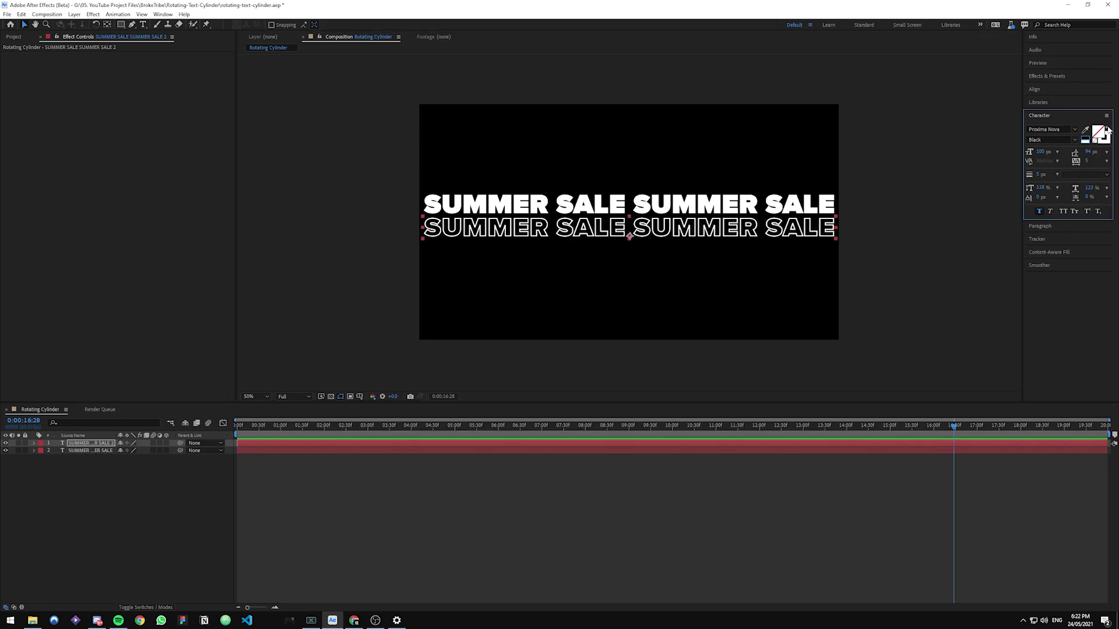
pyautogui.click(973, 257)
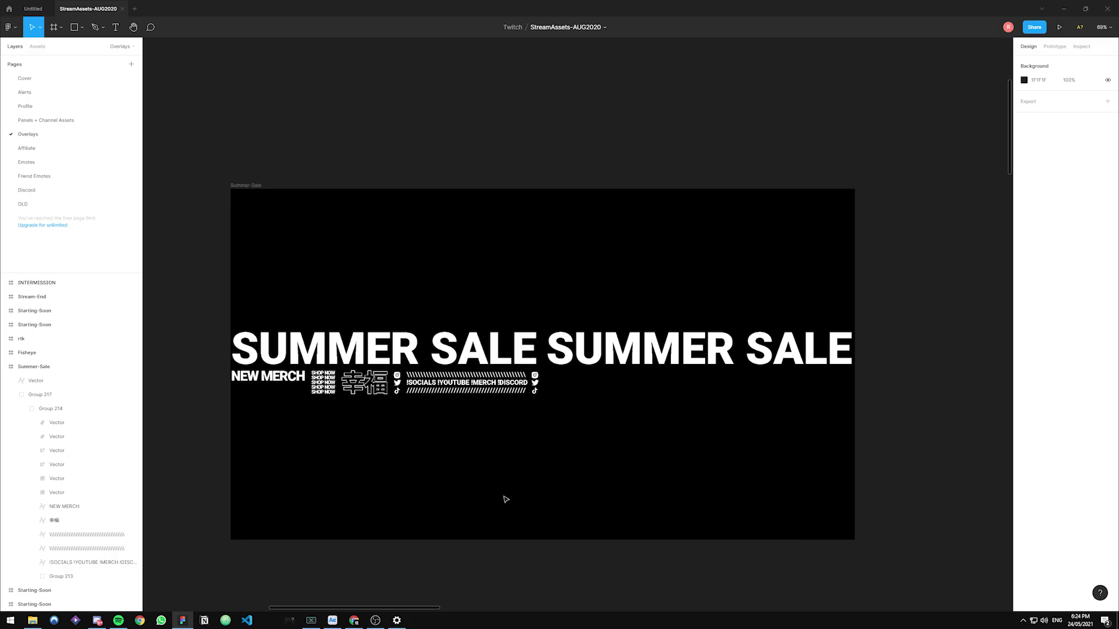
# Duplicate NEW MERCH below itself and make the copy stroke-only with no fill.
pyautogui.scroll(5, 265, 399)
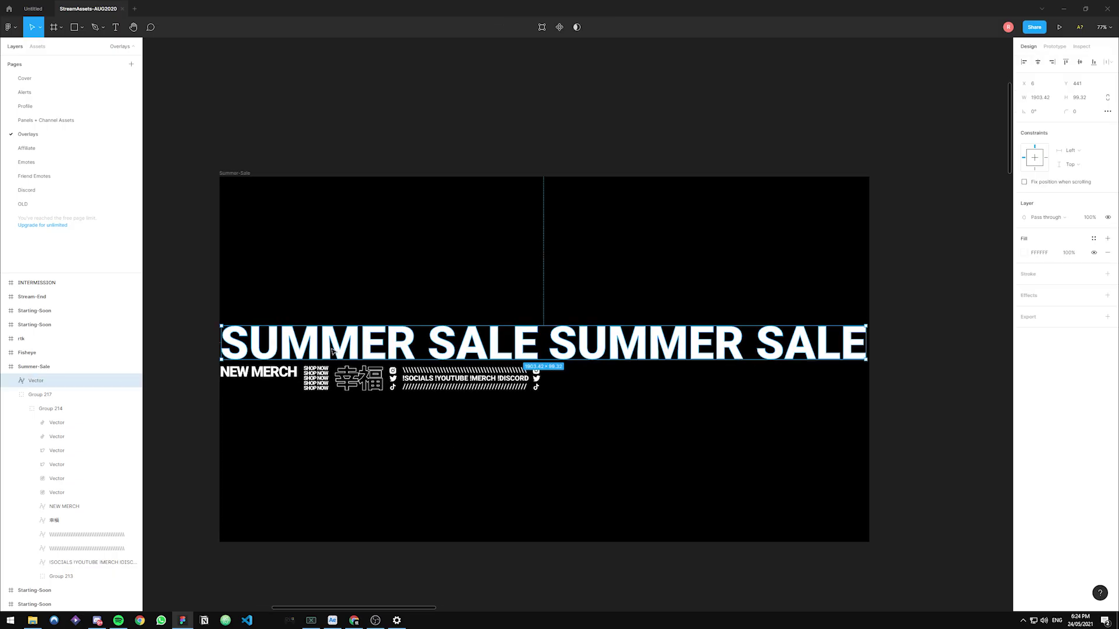
pyautogui.click(296, 347)
pyautogui.moveTo(295, 346); pyautogui.dragTo(295, 375)
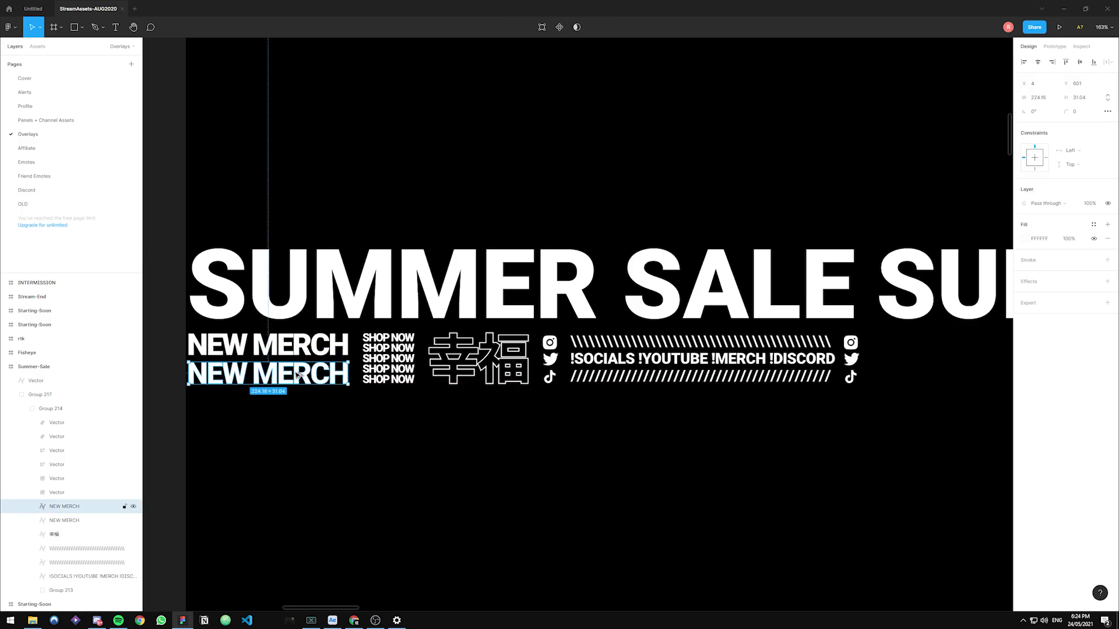
pyautogui.click(1107, 239)
pyautogui.click(1108, 246)
pyautogui.click(1024, 260)
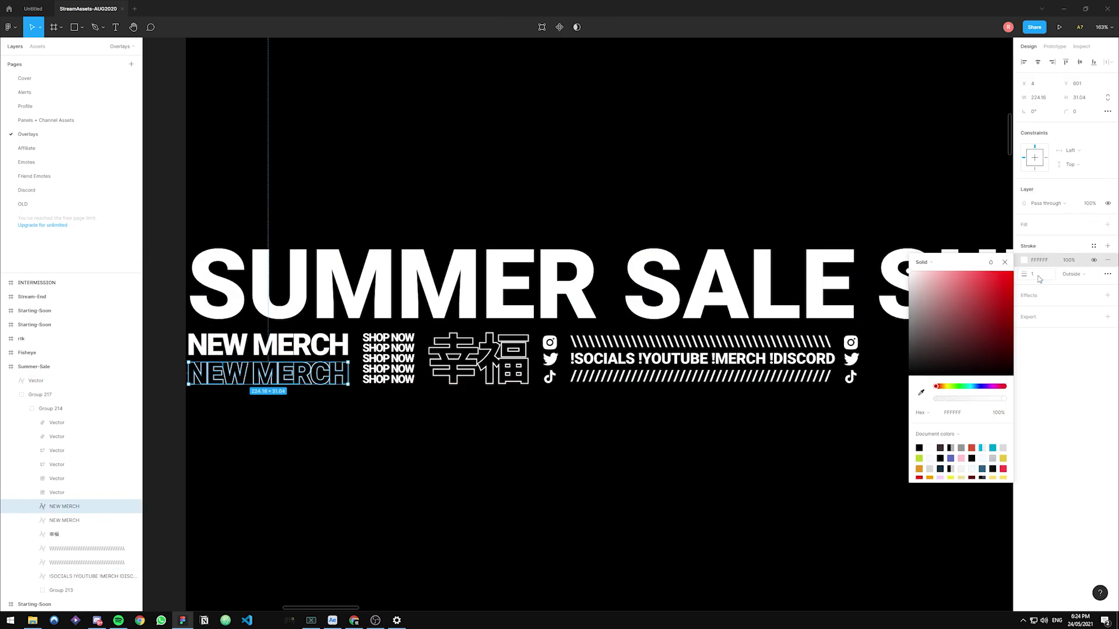
pyautogui.click(692, 432)
# Select the merch strip Group 217 and place a duplicate to its right.
pyautogui.scroll(-5, 693, 432)
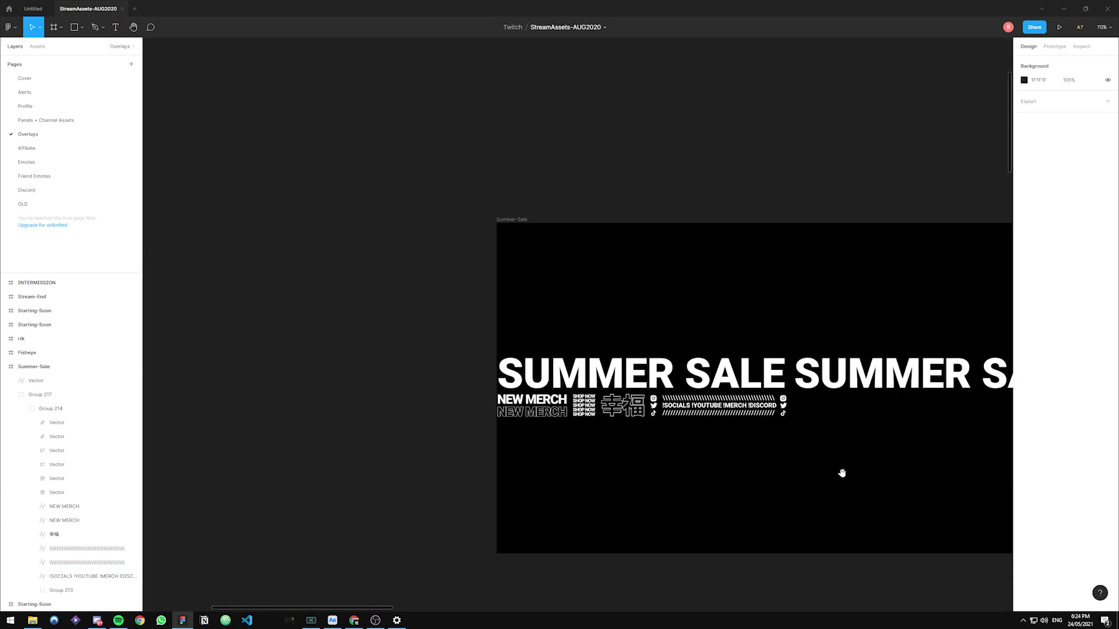
pyautogui.moveTo(711, 450); pyautogui.dragTo(505, 402)
pyautogui.keyDown('alt'); pyautogui.moveTo(431, 402); pyautogui.dragTo(724, 422); pyautogui.keyUp('alt')
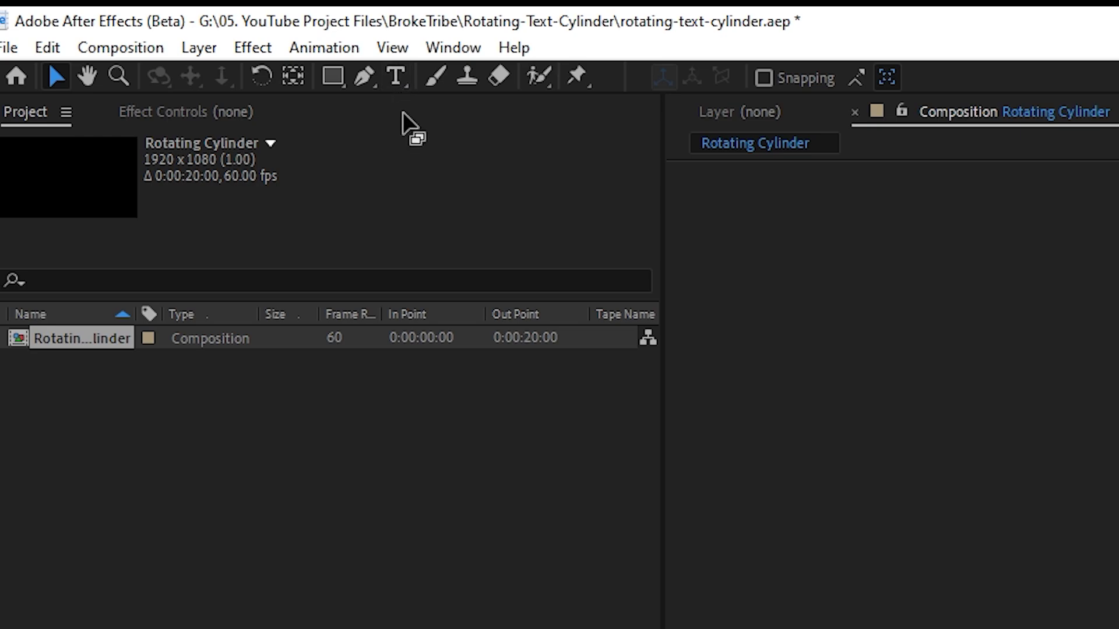
# Create a text layer reading 'SUMMER SALE SUMMER SALE' in the composition.
pyautogui.hotkey('ctrl', 't')
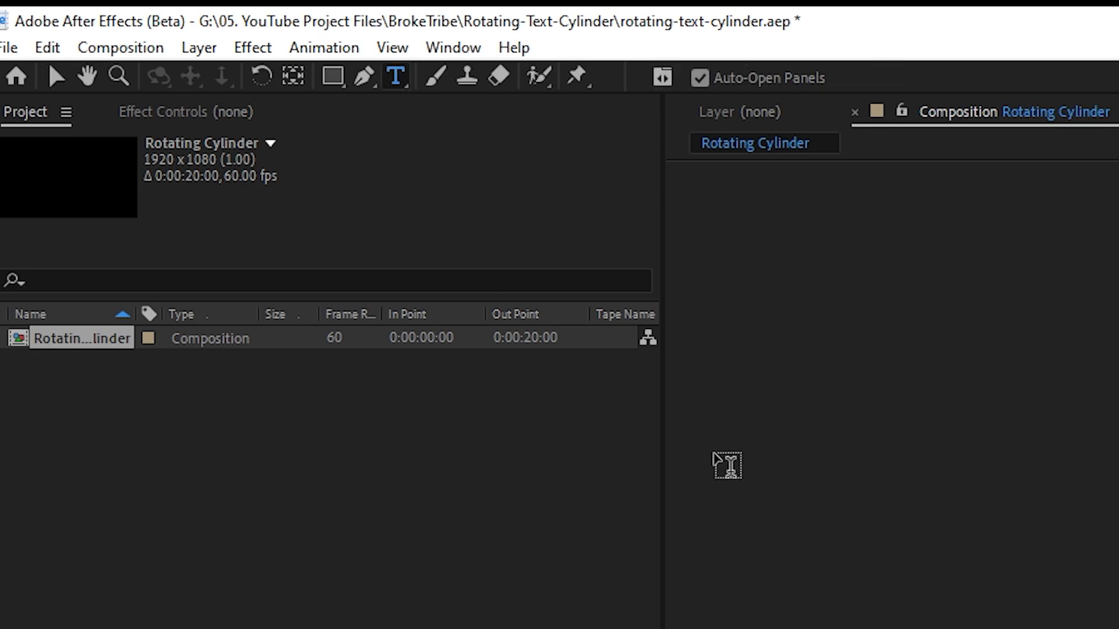
pyautogui.click(621, 221)
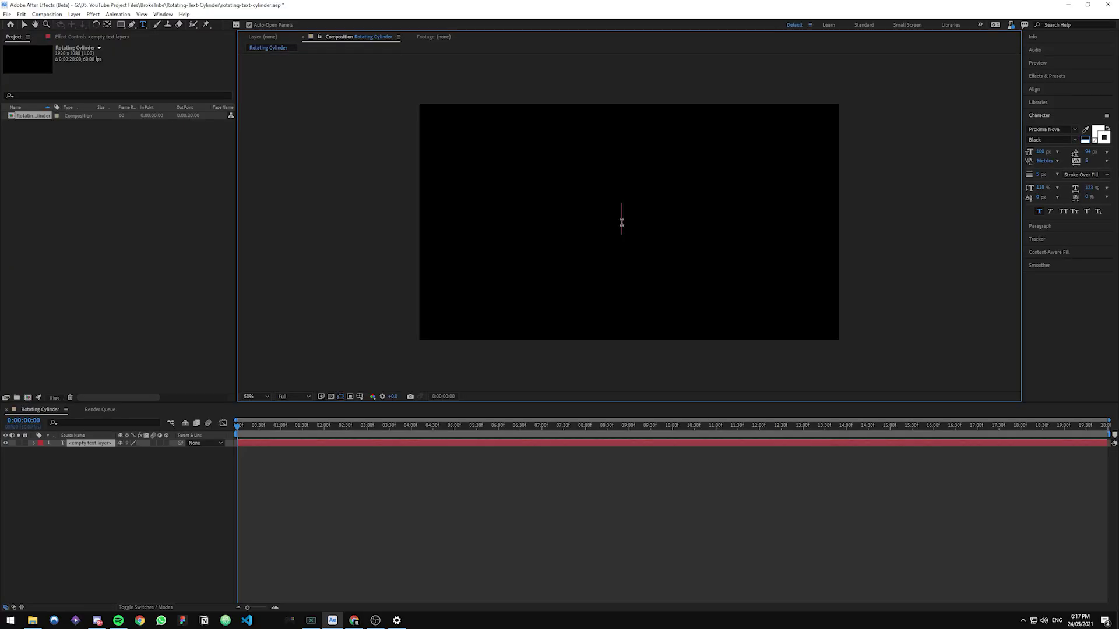
pyautogui.write('SUMMER SALE')
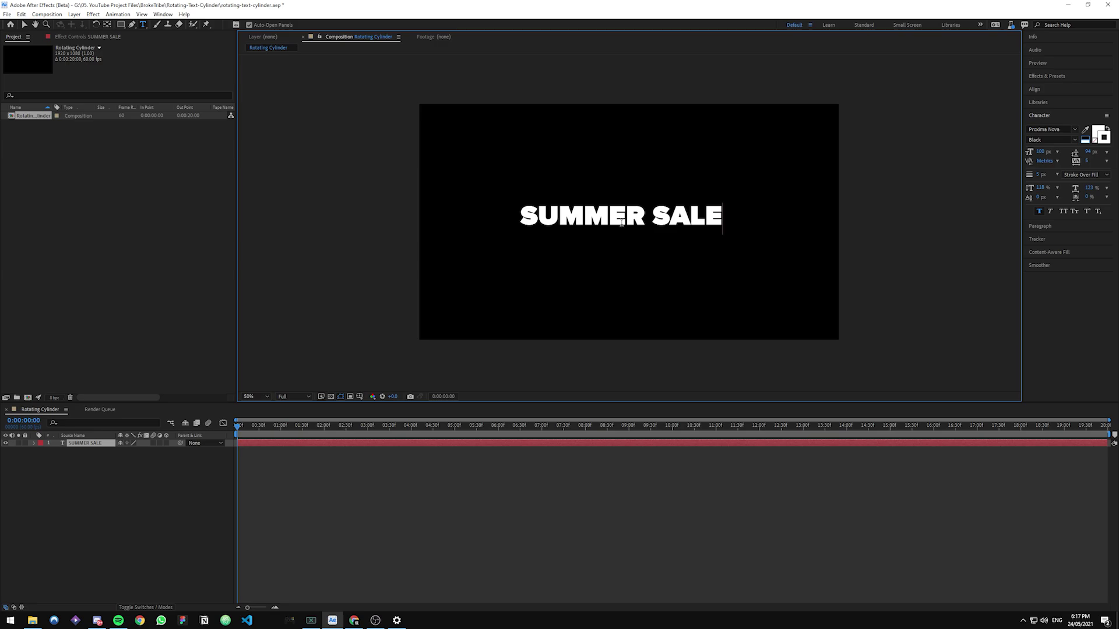
pyautogui.write(' SUMMER SALE')
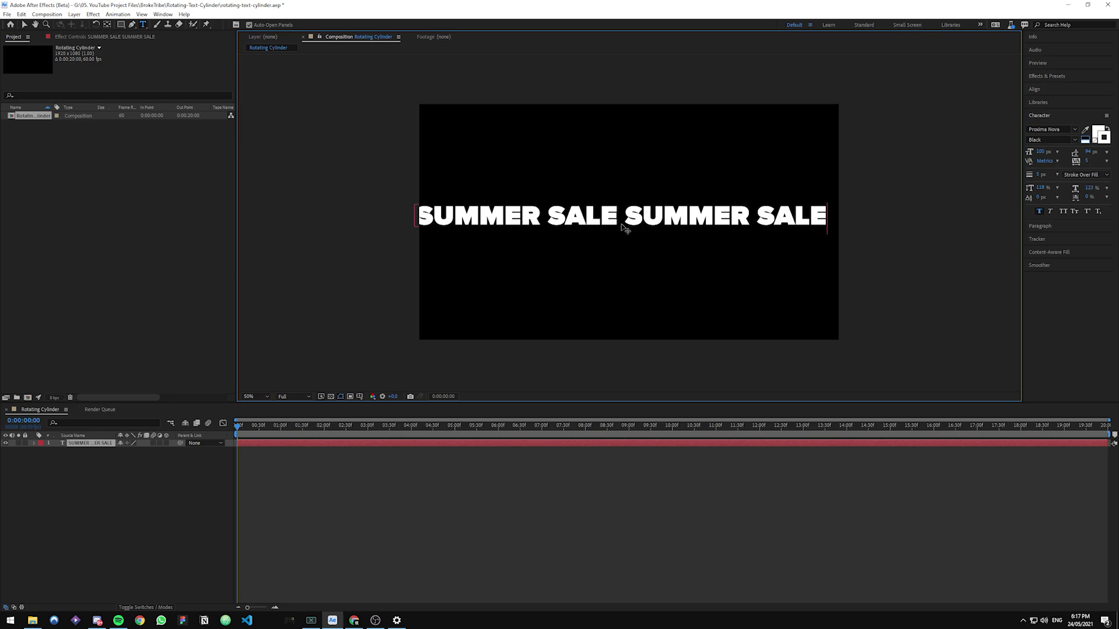
# Finish editing the text and align it to the horizontal and vertical centre of the composition.
pyautogui.press('Escape')
pyautogui.press('v')
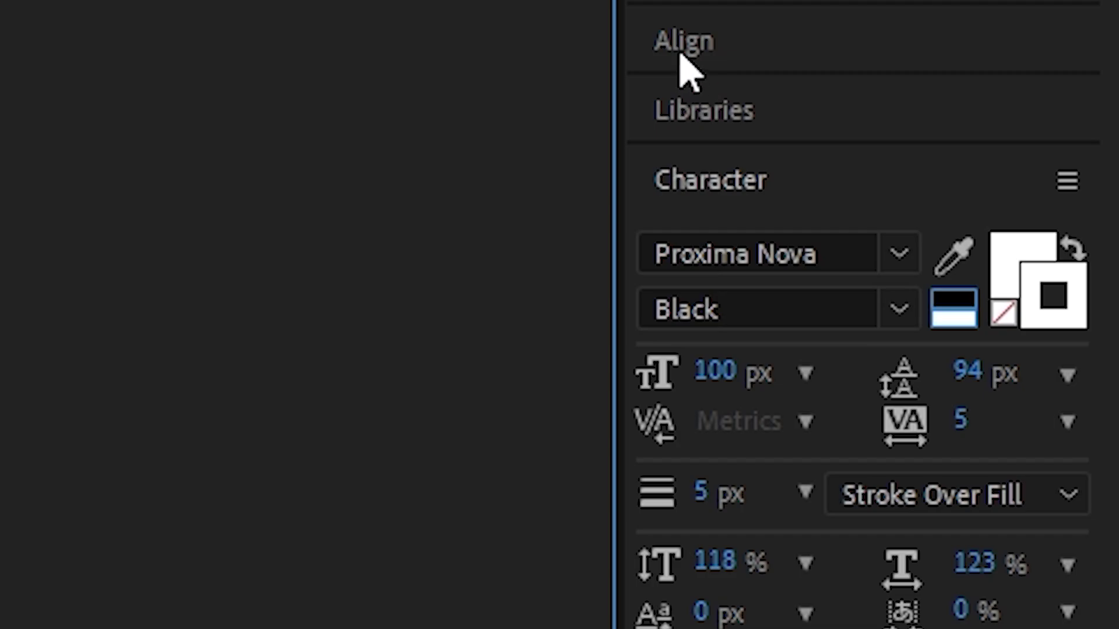
pyautogui.click(680, 48)
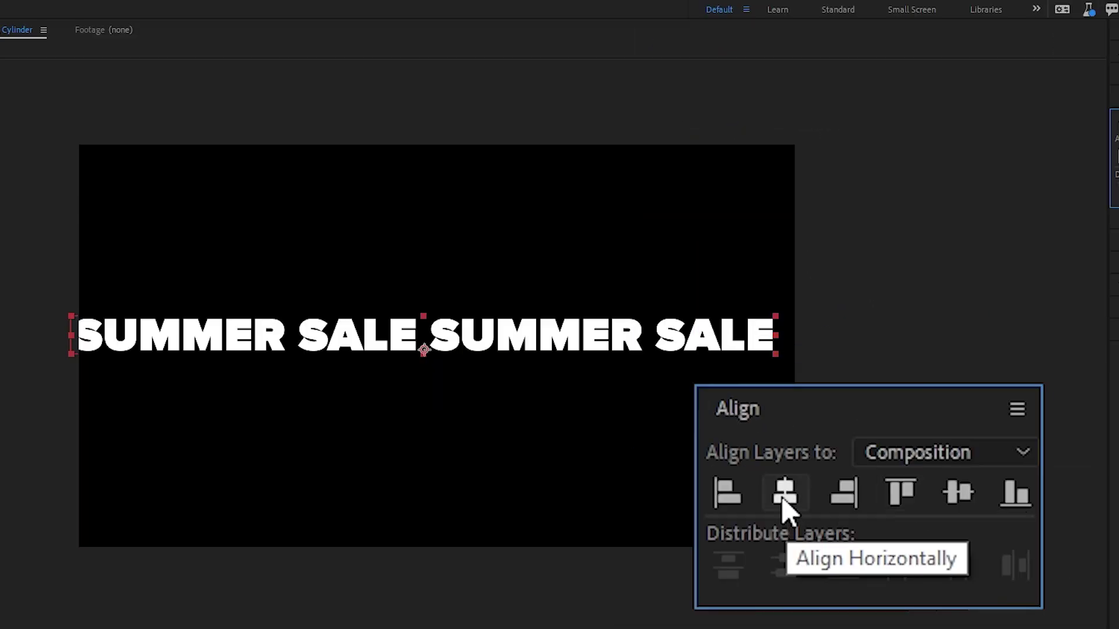
pyautogui.click(782, 495)
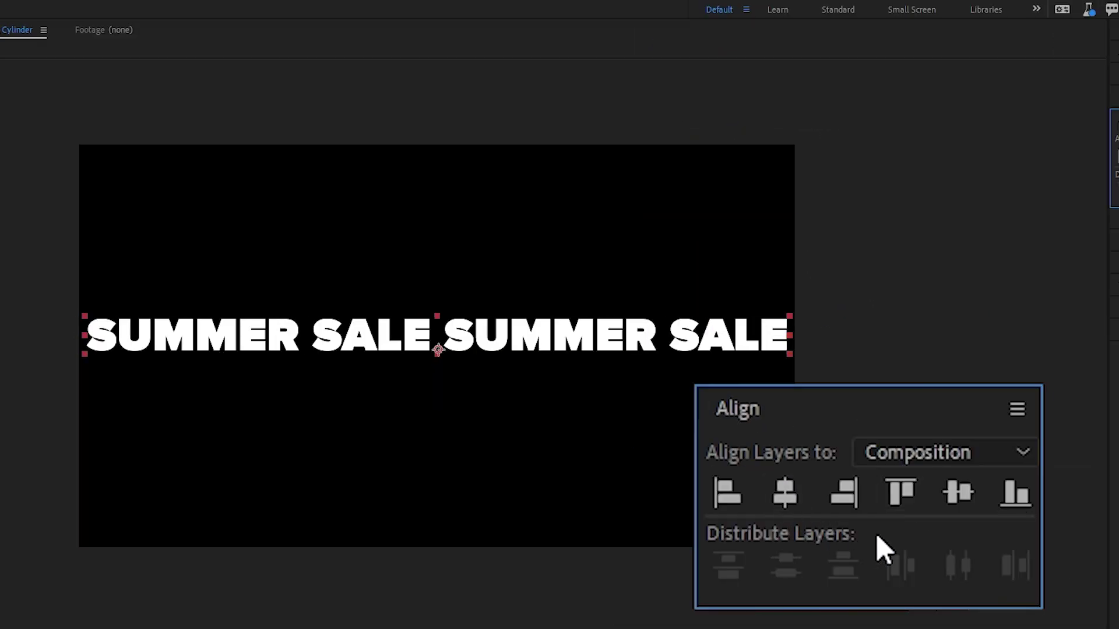
pyautogui.click(957, 493)
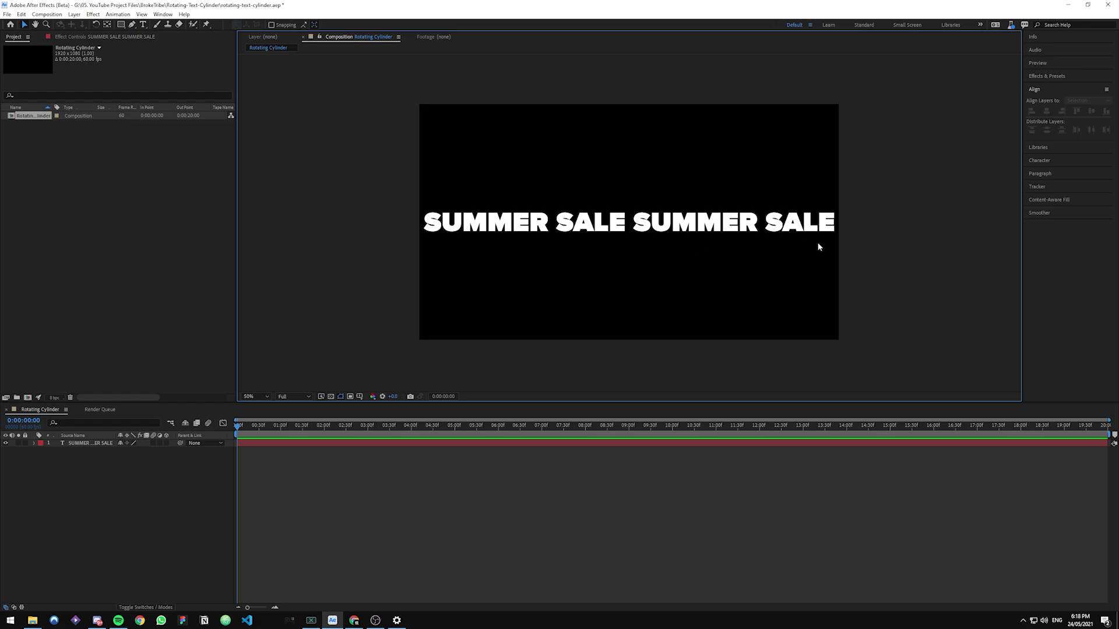
# Search the effects for 'cc cy' and apply CC Cylinder to the SUMMER SALE text layer.
pyautogui.click(1051, 76)
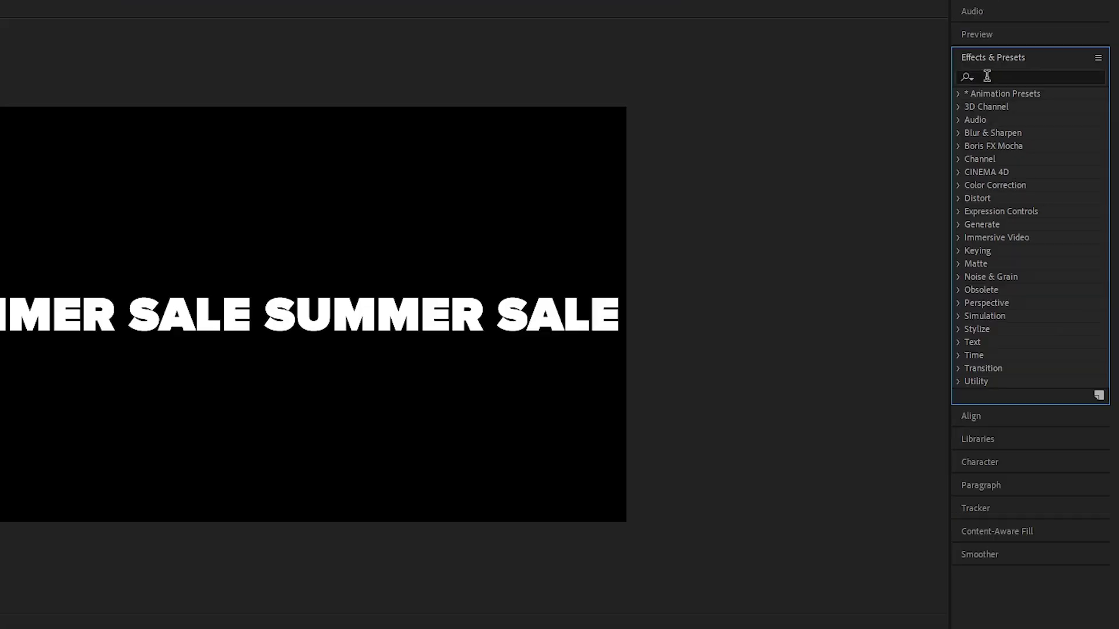
pyautogui.click(1042, 87)
pyautogui.write('cc')
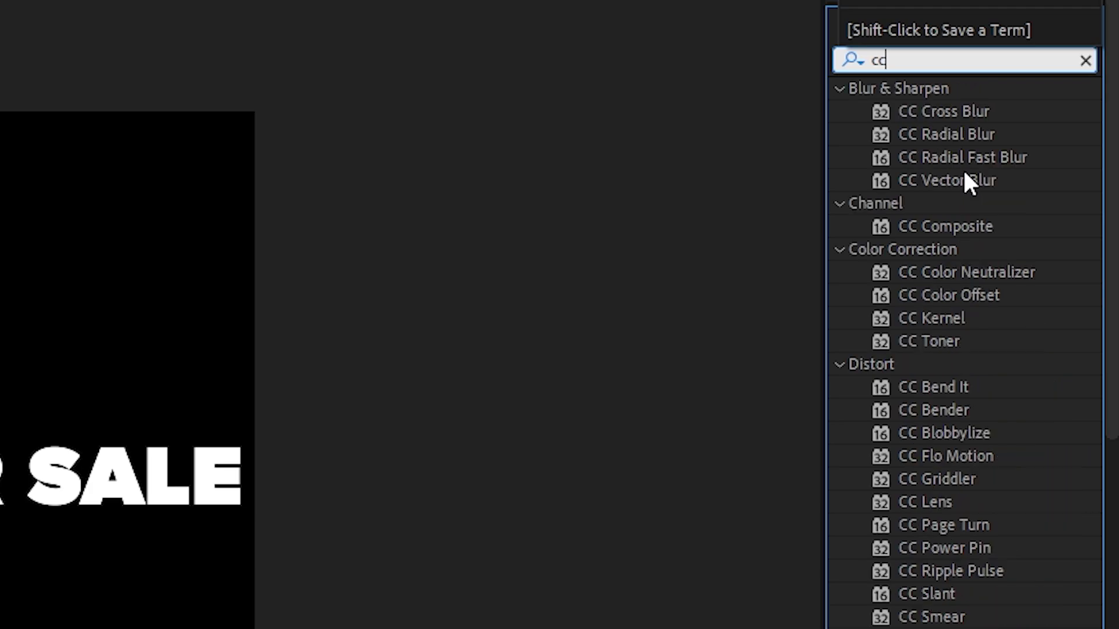
pyautogui.write(' cy')
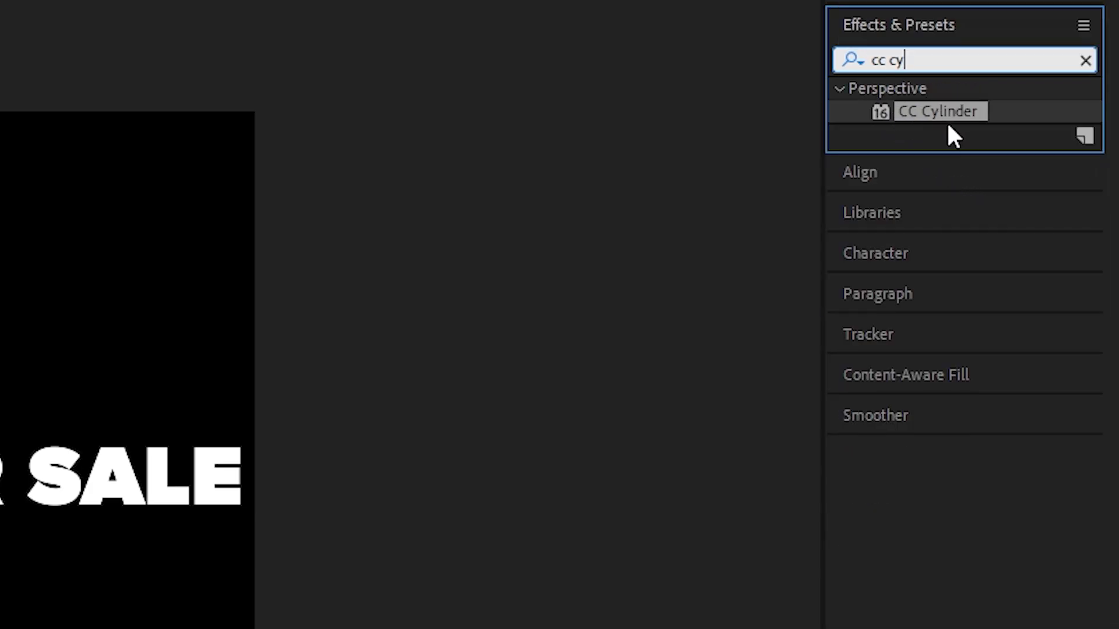
pyautogui.moveTo(955, 110); pyautogui.dragTo(84, 282)
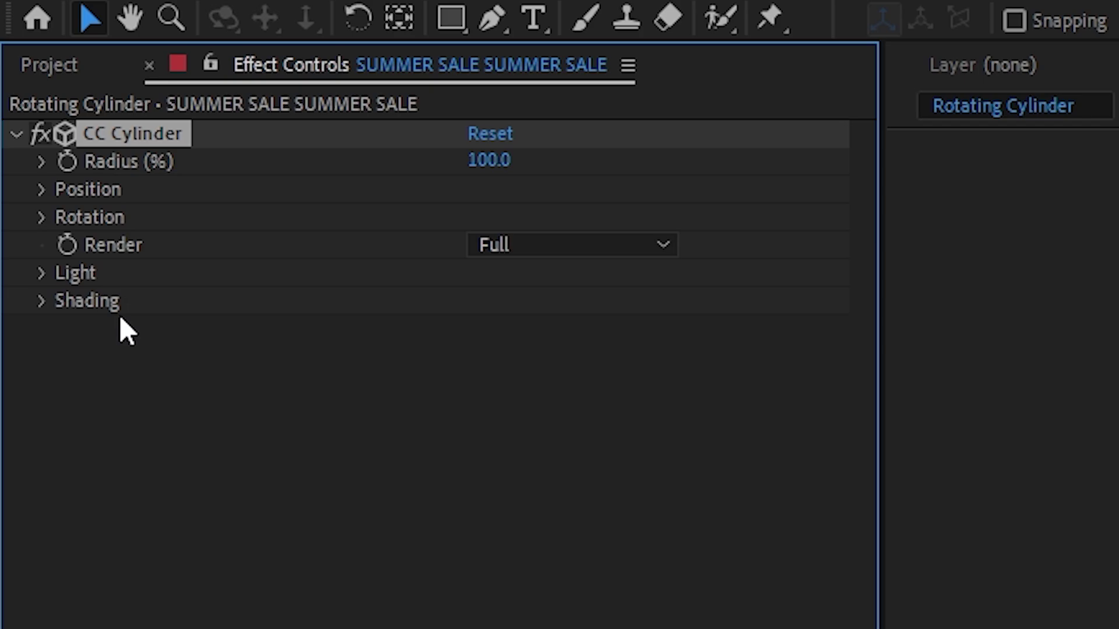
# Set CC Cylinder's Rotation X to -320°, then adjust it to -340°.
pyautogui.click(34, 217)
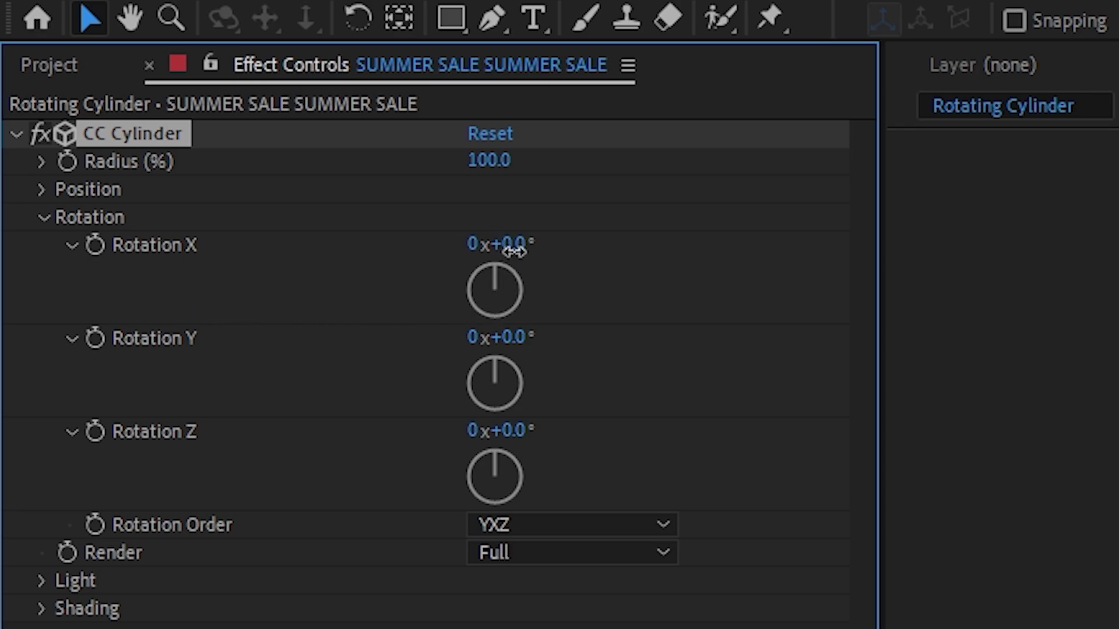
pyautogui.moveTo(513, 251)
pyautogui.mouseDown()
pyautogui.moveTo(642, 263)
pyautogui.moveTo(470, 262)
pyautogui.moveTo(437, 274)
pyautogui.moveTo(560, 283)
pyautogui.moveTo(500, 282)
pyautogui.moveTo(523, 275)
pyautogui.moveTo(460, 251)
pyautogui.moveTo(530, 272)
pyautogui.moveTo(514, 261)
pyautogui.mouseUp()
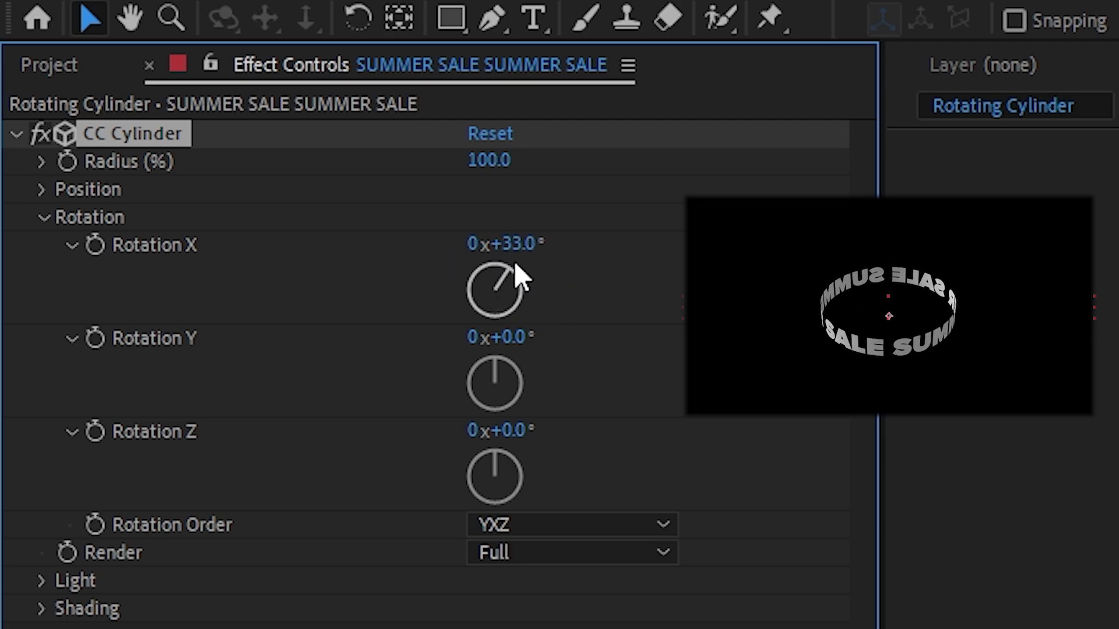
pyautogui.click(511, 244)
pyautogui.write('-')
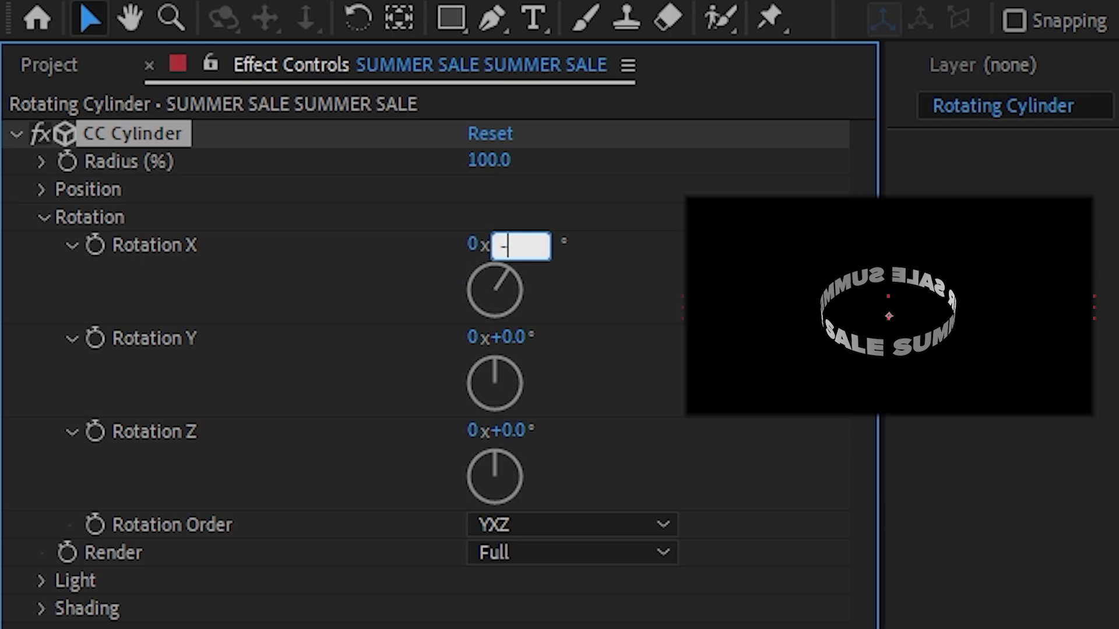
pyautogui.write('320')
pyautogui.press('Return')
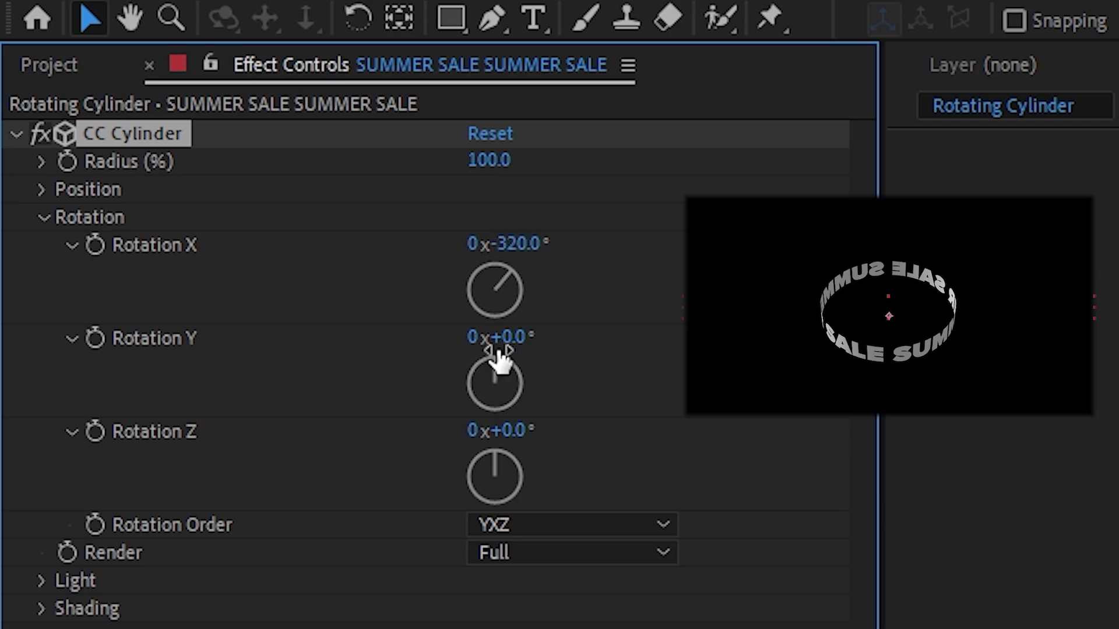
pyautogui.click(513, 244)
pyautogui.write('-34')
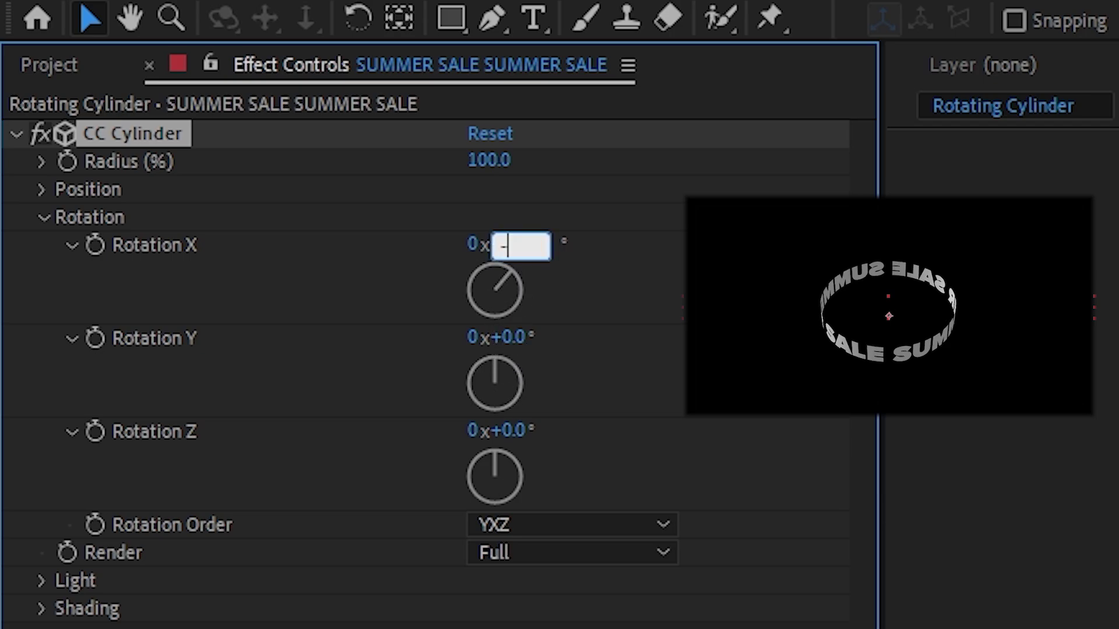
pyautogui.write('0')
pyautogui.press('Return')
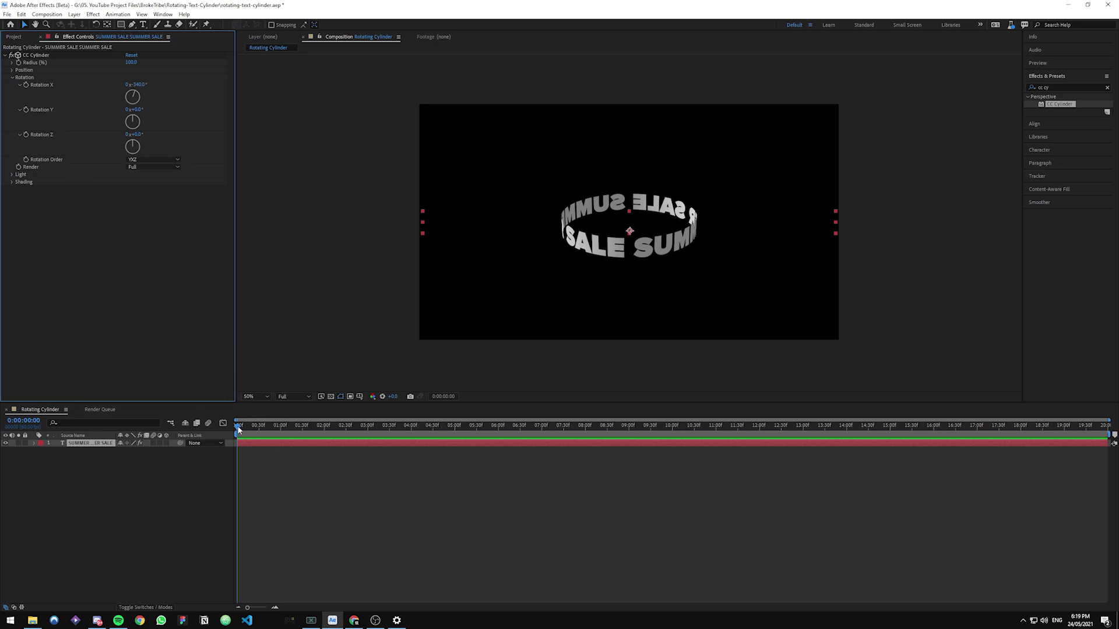
# Scrub the timeline, add a Rotation Y keyframe at the first frame, then jump to the end.
pyautogui.moveTo(238, 427); pyautogui.dragTo(525, 430)
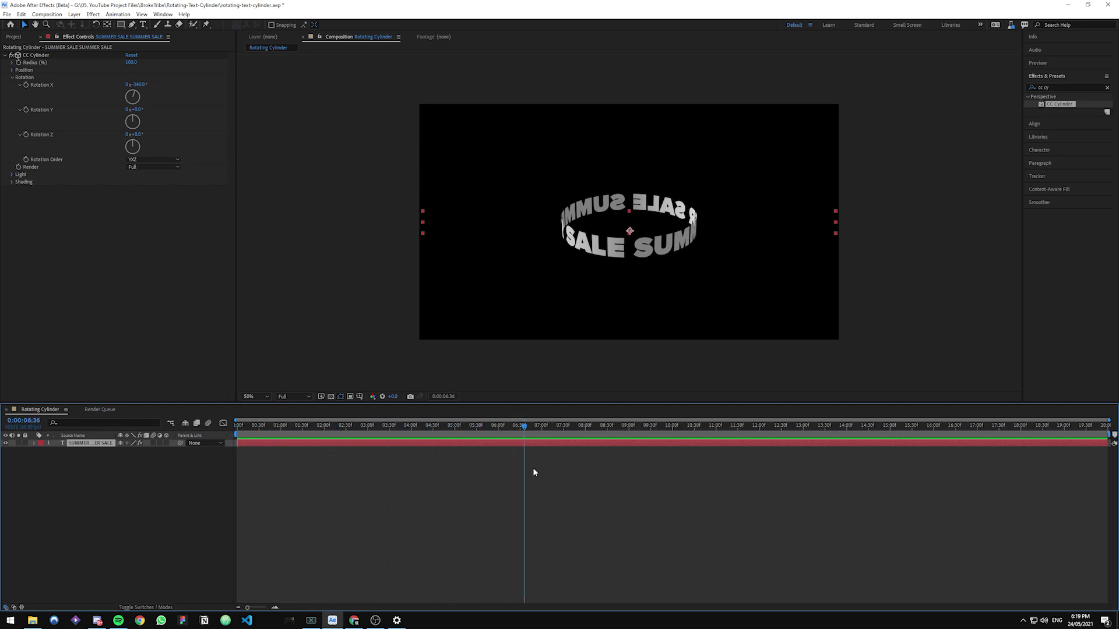
pyautogui.press('Home')
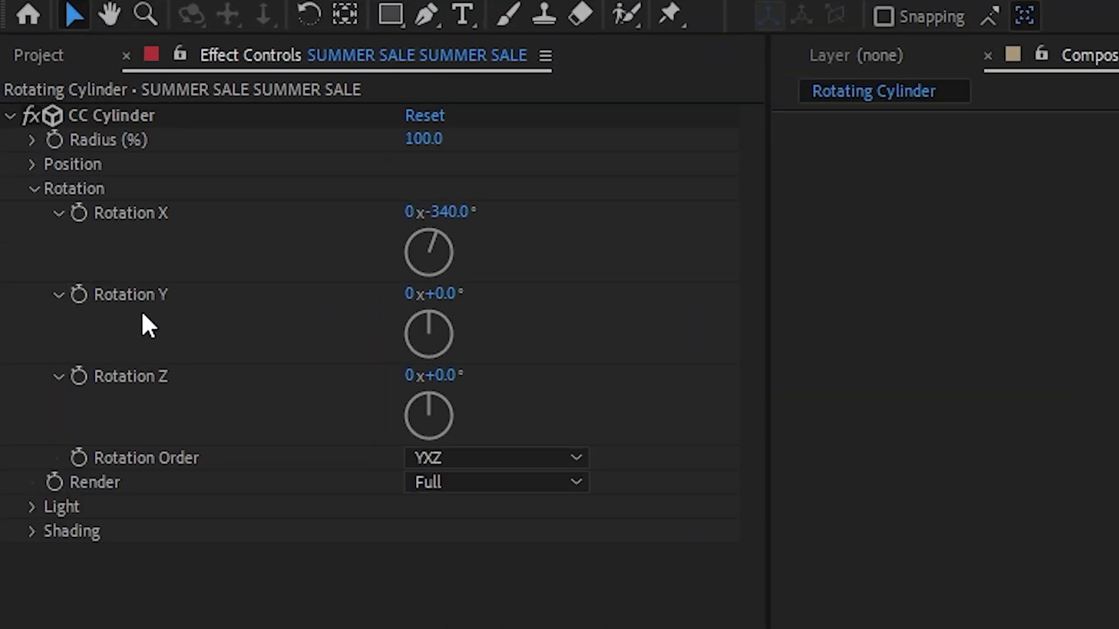
pyautogui.click(78, 295)
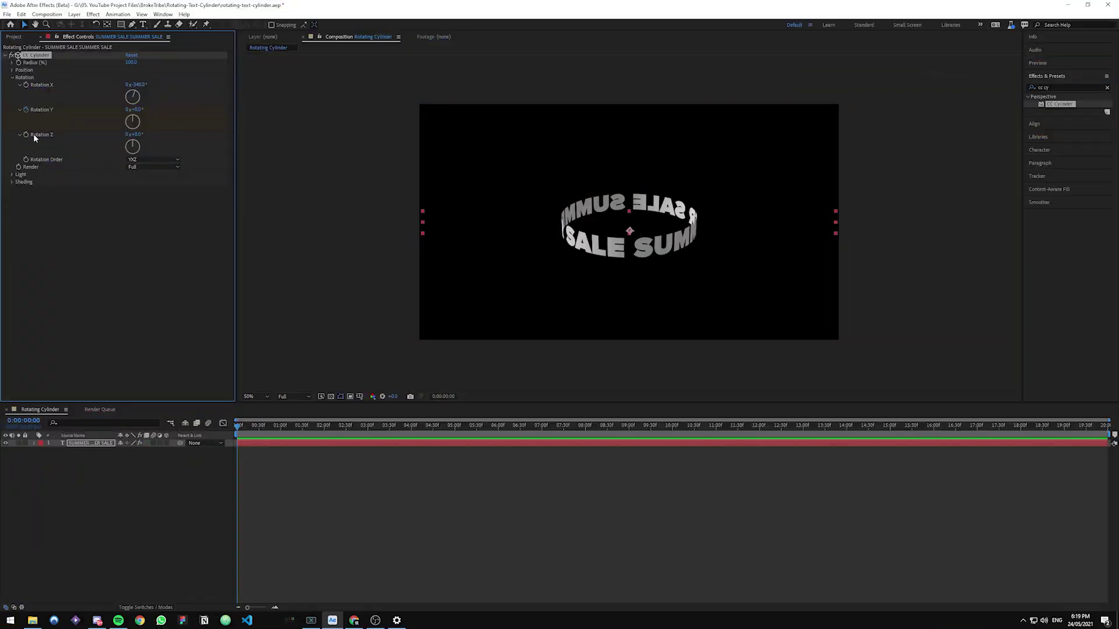
pyautogui.click(272, 462)
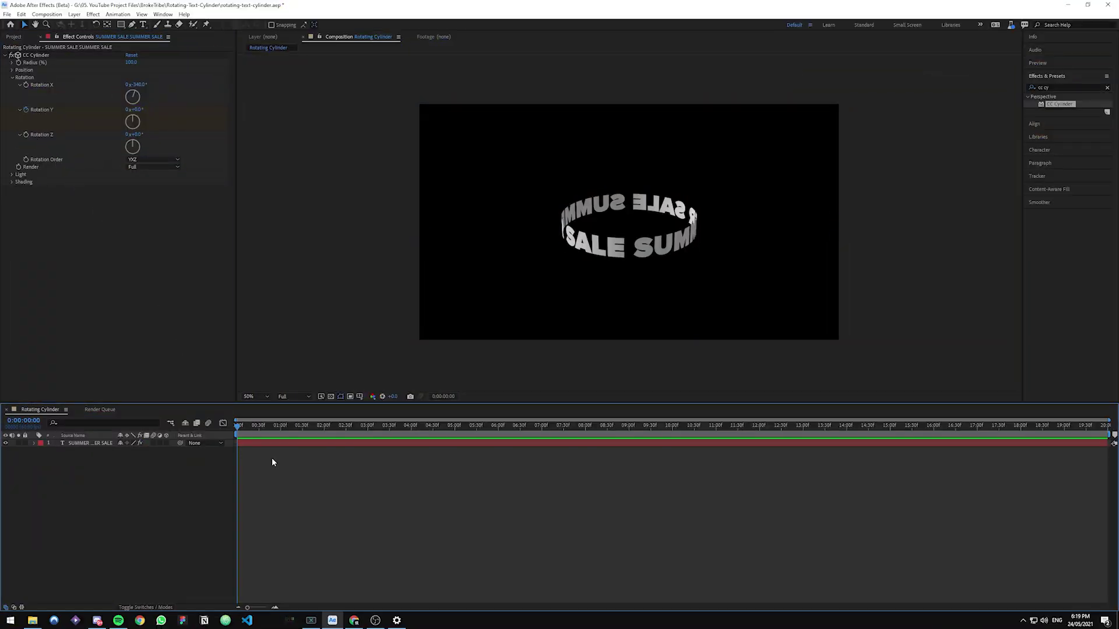
pyautogui.press('End')
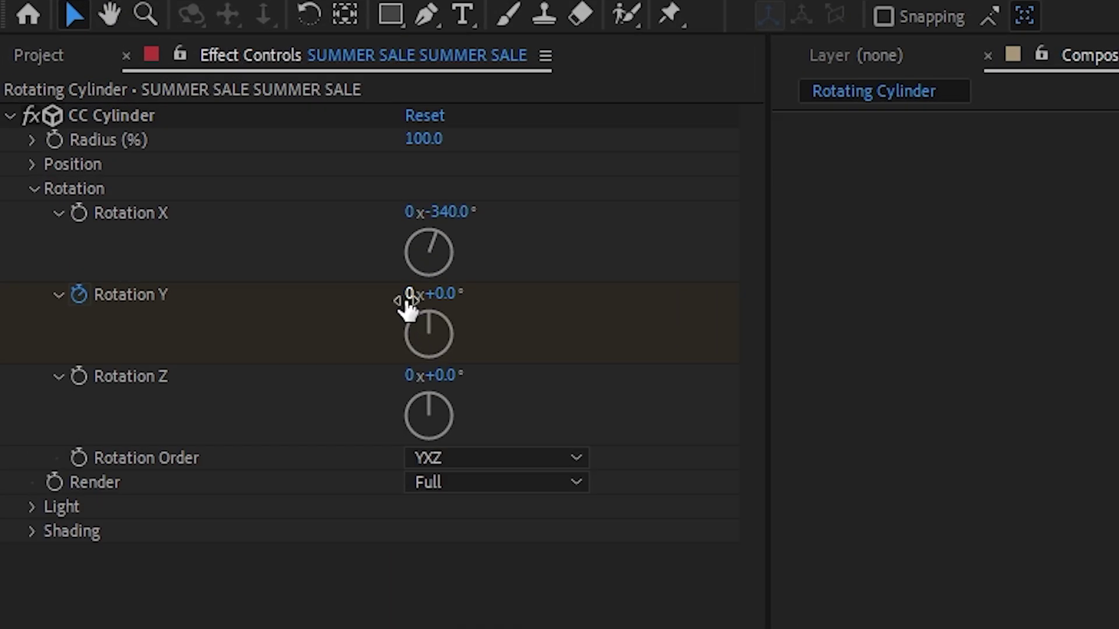
# Set Rotation Y to 1 revolution at the last frame and preview the spinning cylinder.
pyautogui.click(127, 109)
pyautogui.write('1')
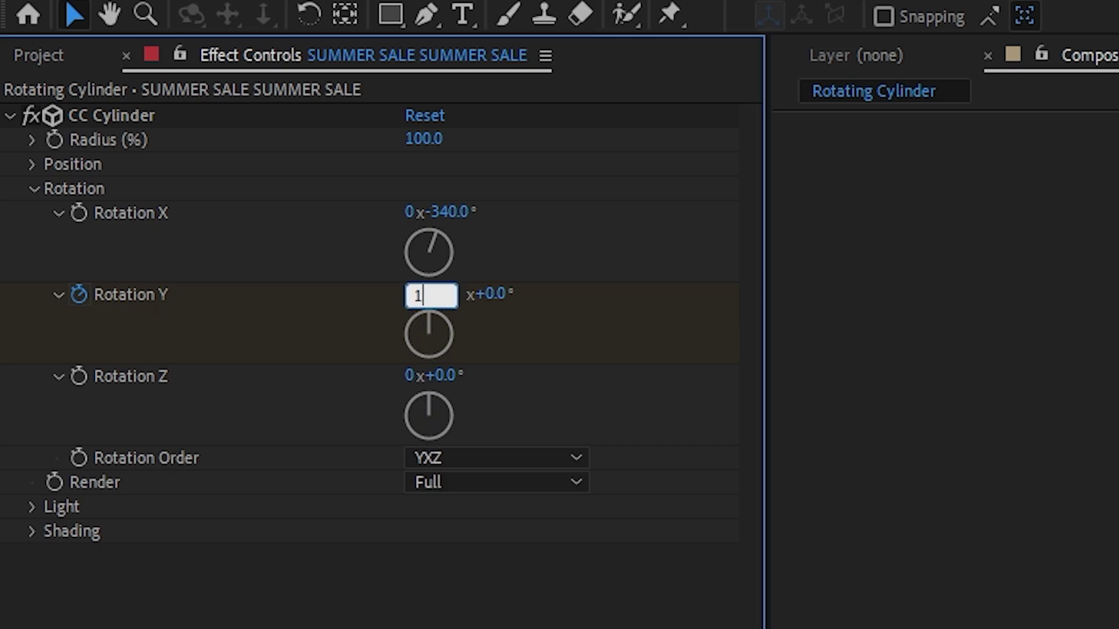
pyautogui.press('Return')
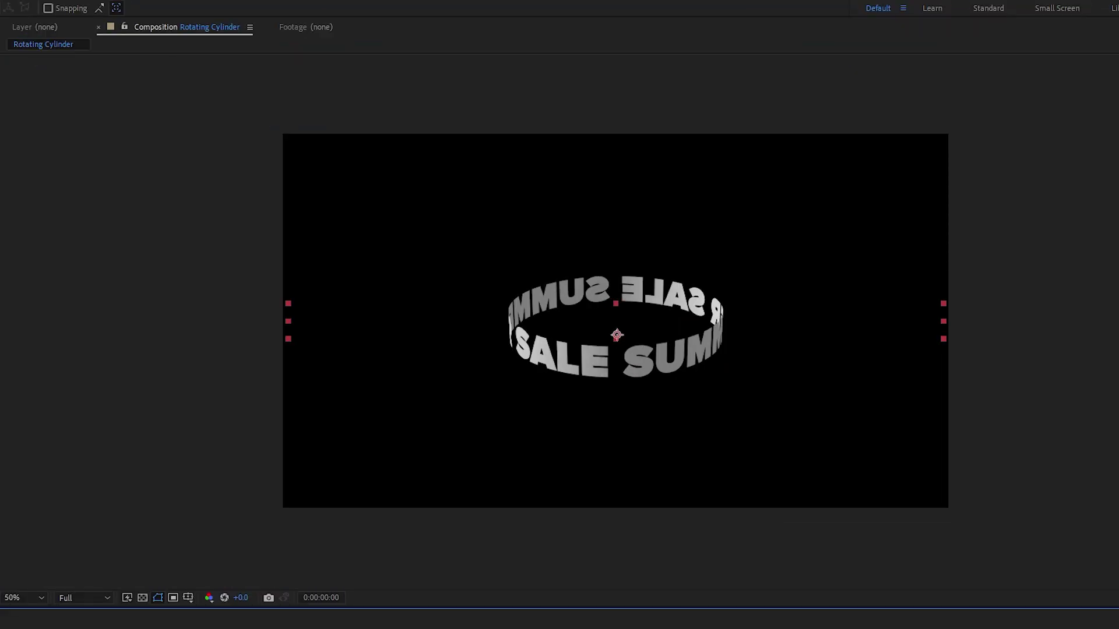
pyautogui.press('space')
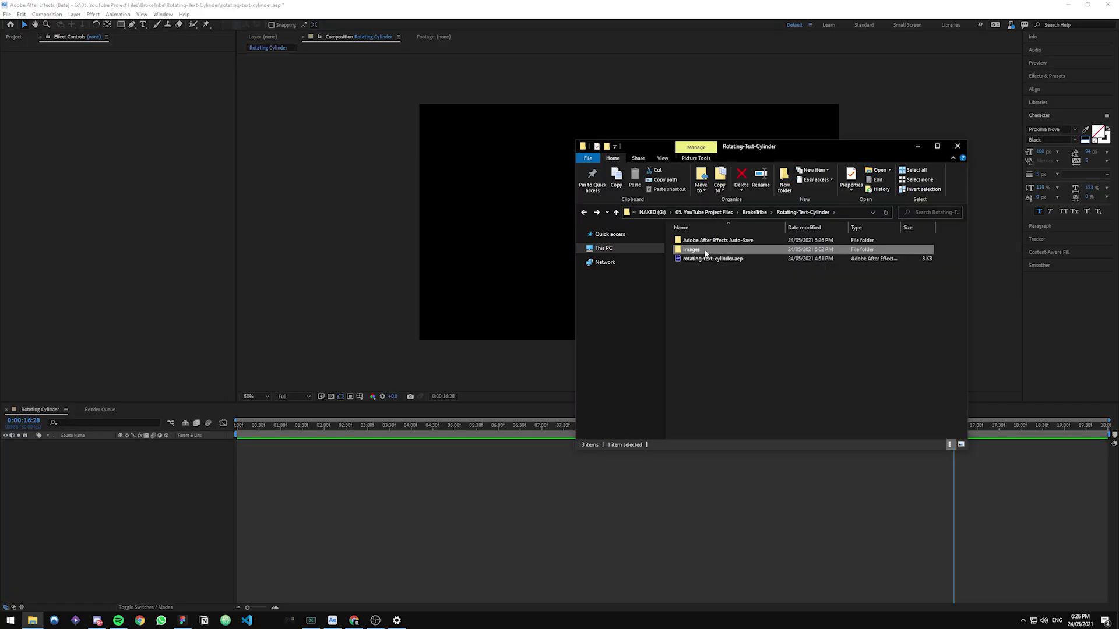
# Import Summer-Sale.png from the Images folder, then select the Summer-Sale frame in Figma.
pyautogui.doubleClick(705, 252)
pyautogui.moveTo(702, 272); pyautogui.dragTo(100, 524)
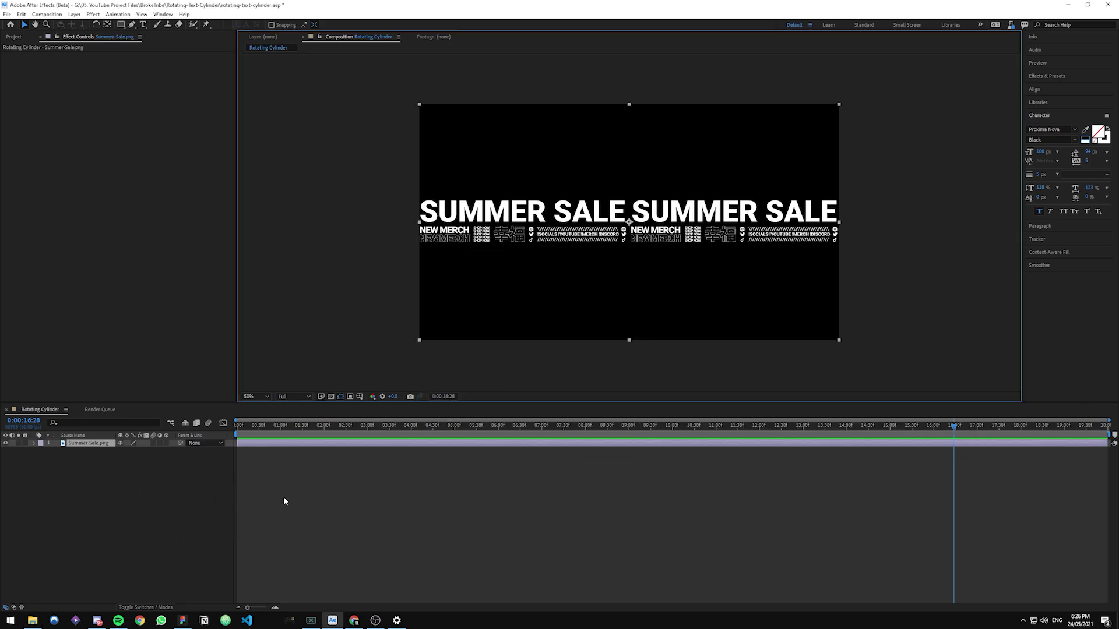
pyautogui.click(142, 487)
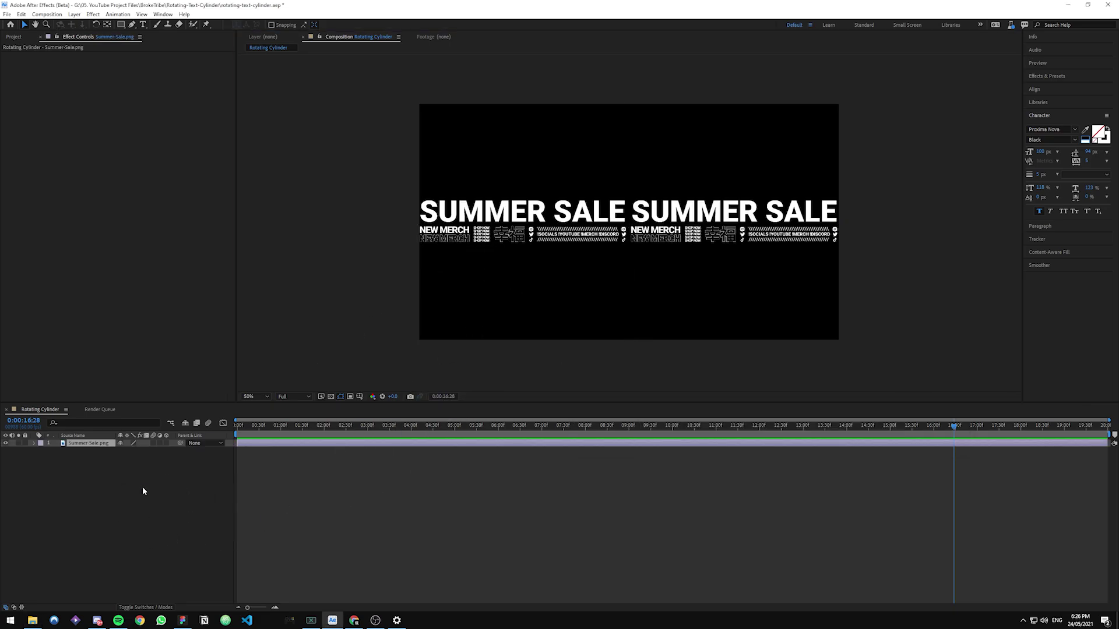
pyautogui.click(94, 444)
pyautogui.hotkey('alt', 'Tab')
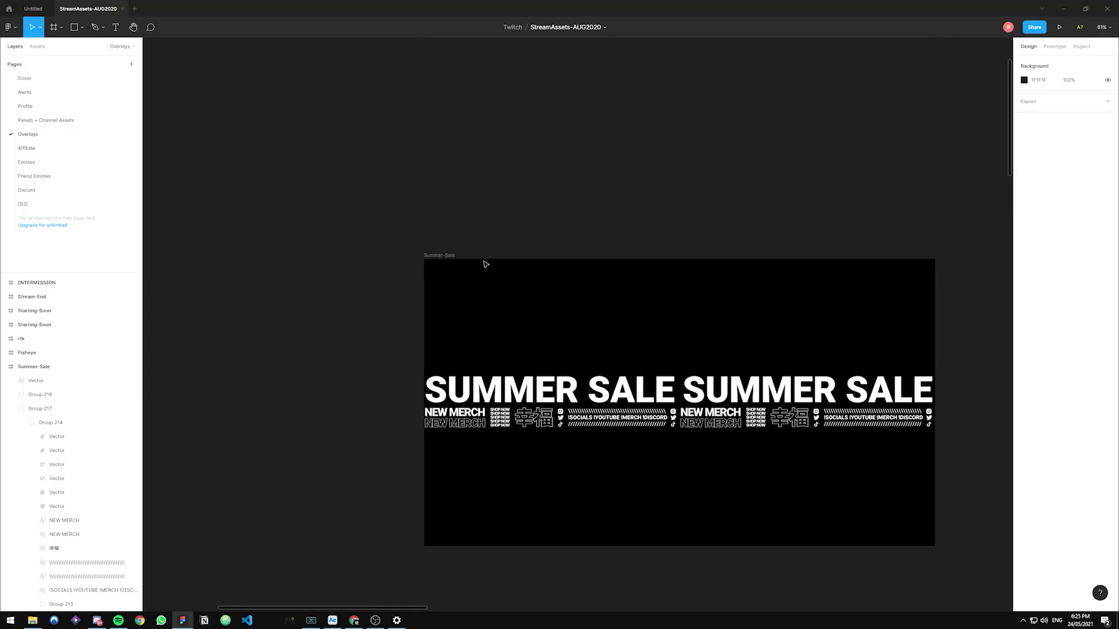
pyautogui.click(450, 257)
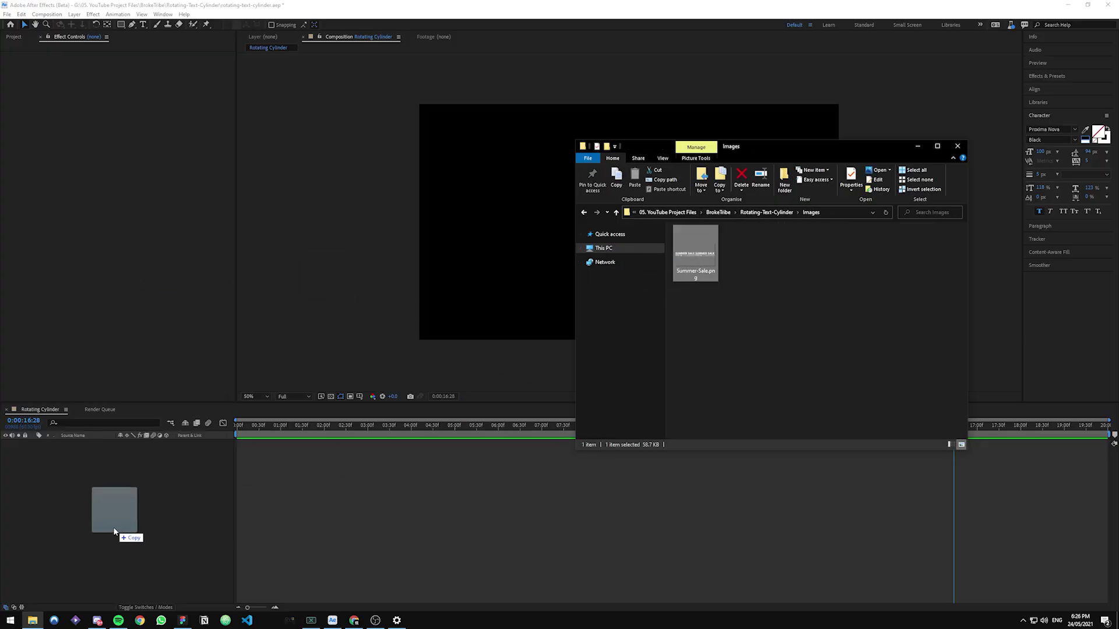
# Add Summer-Sale.png to the composition and apply CC Cylinder to it.
pyautogui.moveTo(115, 531); pyautogui.dragTo(115, 531)
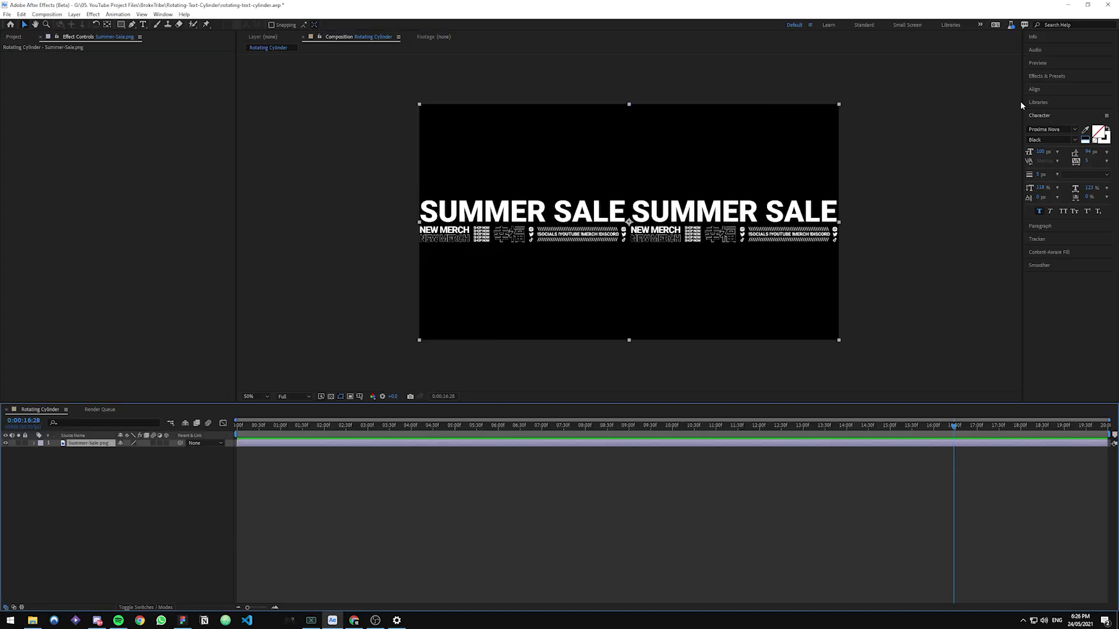
pyautogui.click(1048, 76)
pyautogui.moveTo(1029, 115); pyautogui.dragTo(30, 76)
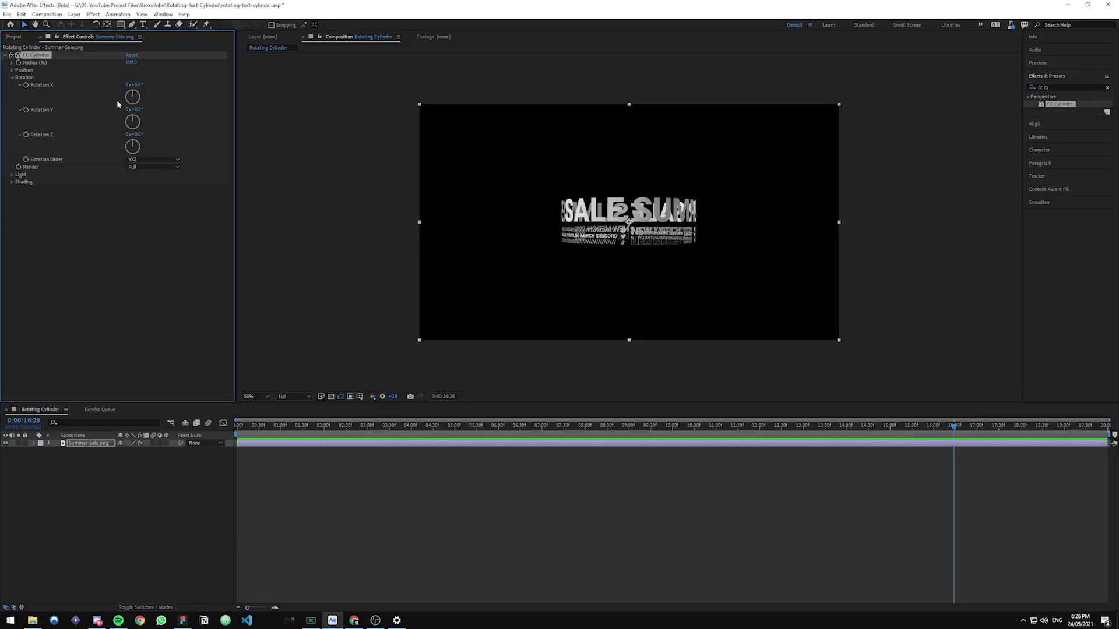
# Set the Summer-Sale layer's Rotation X to -340° and return to the composition start.
pyautogui.write('40')
pyautogui.press('Return')
pyautogui.click(681, 479)
pyautogui.press('Home')
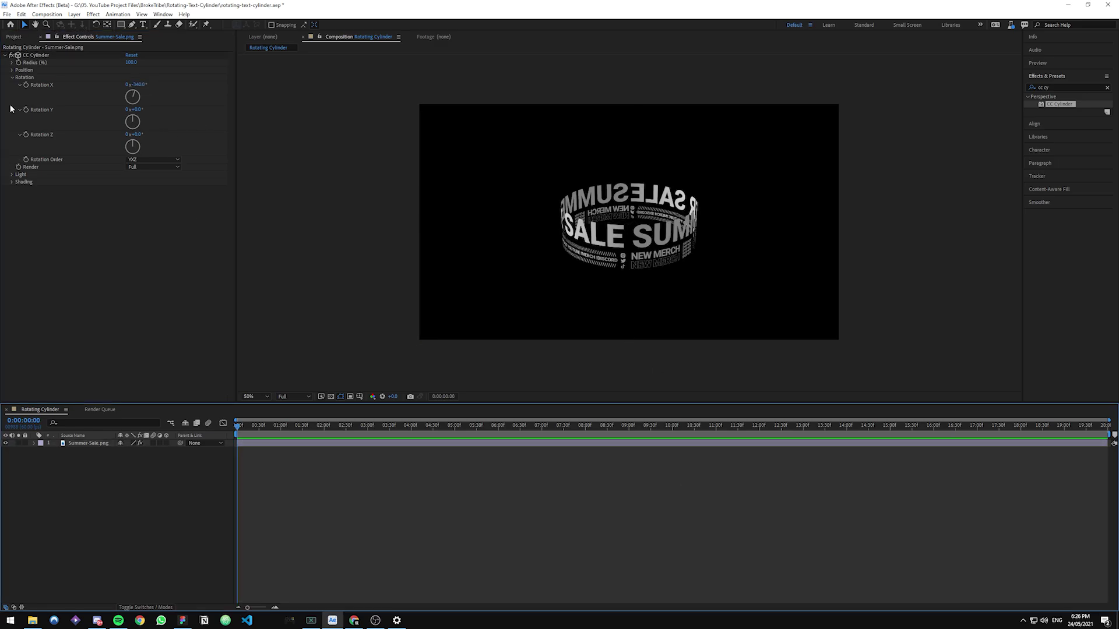
pyautogui.click(303, 443)
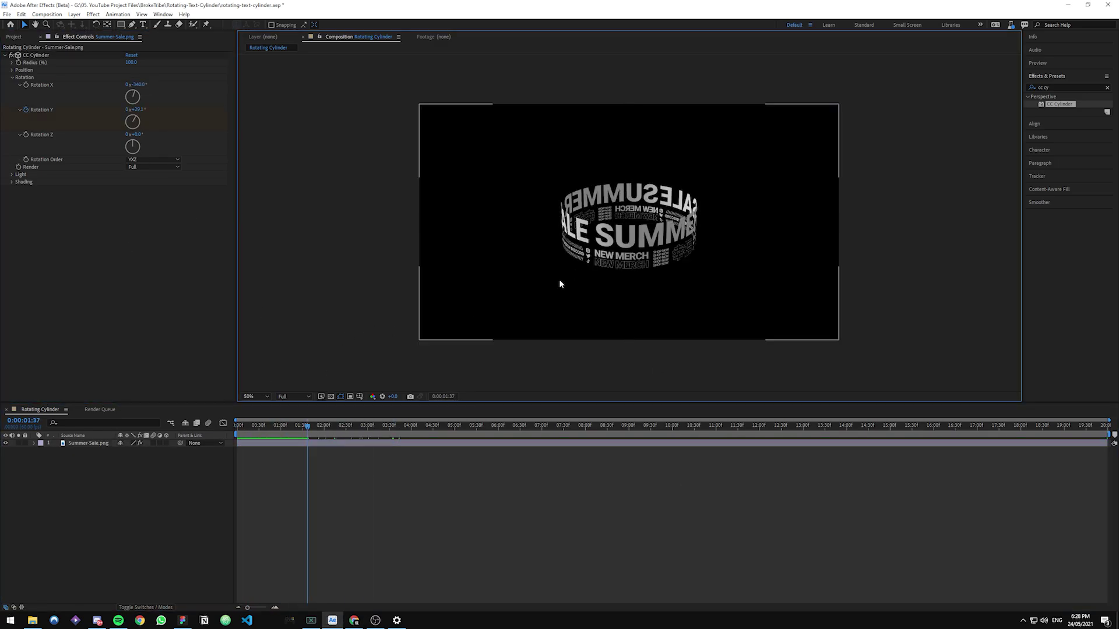
# Import broketribe.png from the Images folder into the Project panel.
pyautogui.click(15, 36)
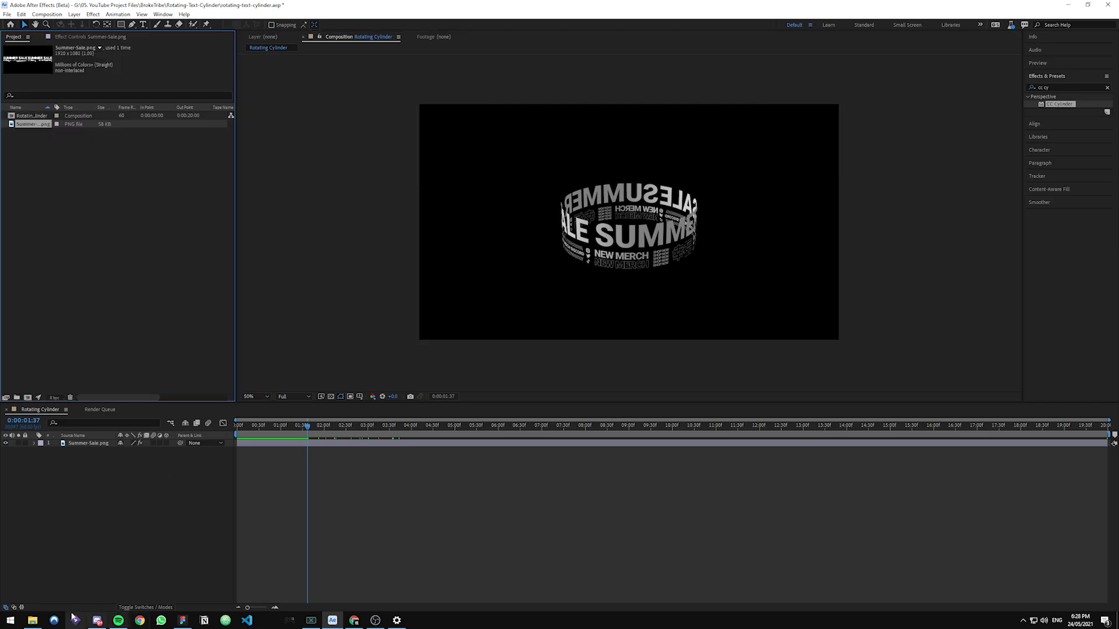
pyautogui.click(32, 621)
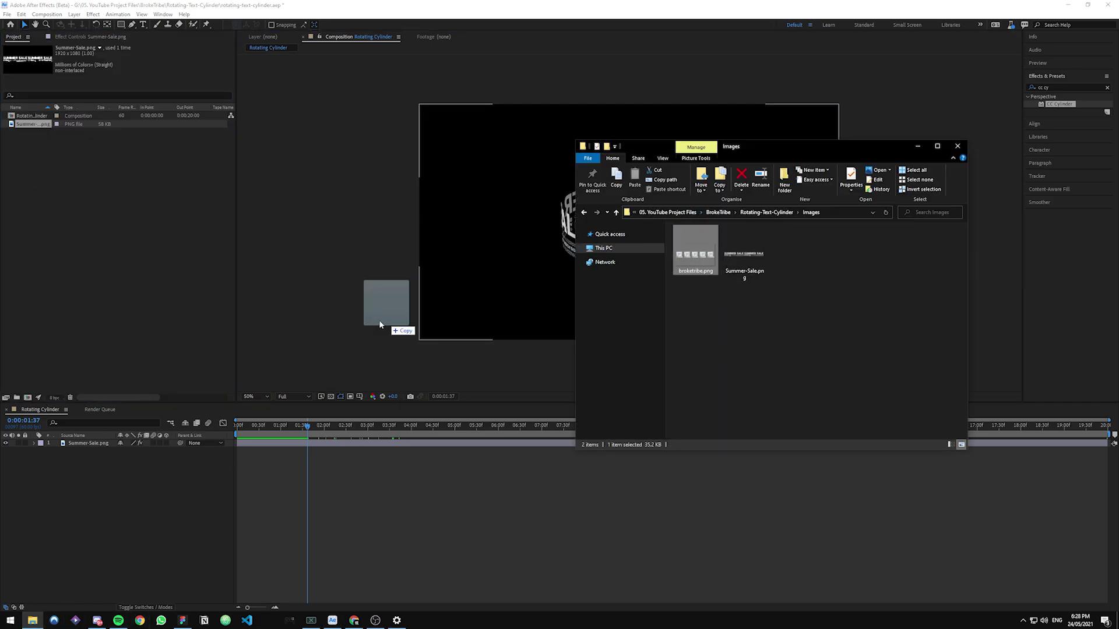
pyautogui.moveTo(78, 222); pyautogui.dragTo(85, 226)
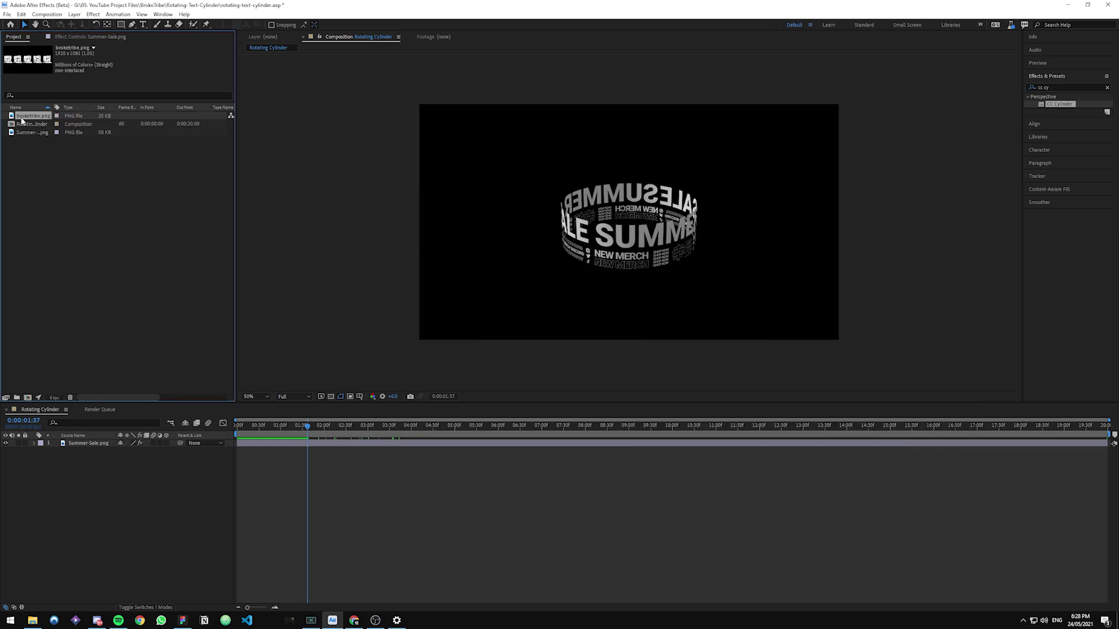
# Replace the Summer-Sale.png layer's source with broketribe.png and preview the BROKE TRIBE cylinder.
pyautogui.click(89, 442)
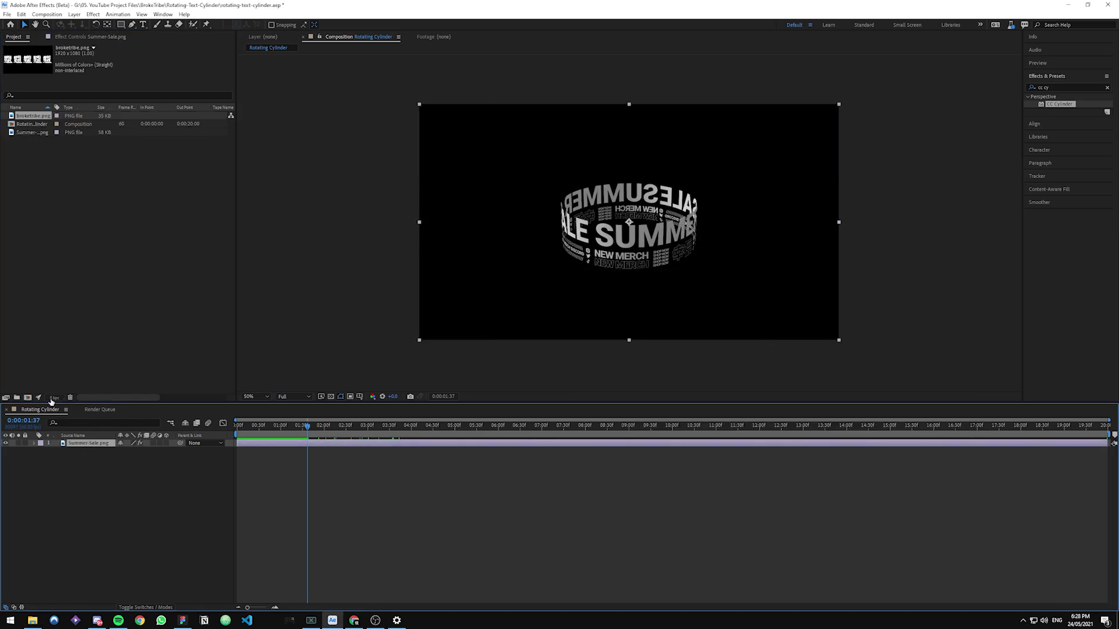
pyautogui.moveTo(33, 119); pyautogui.dragTo(136, 288)
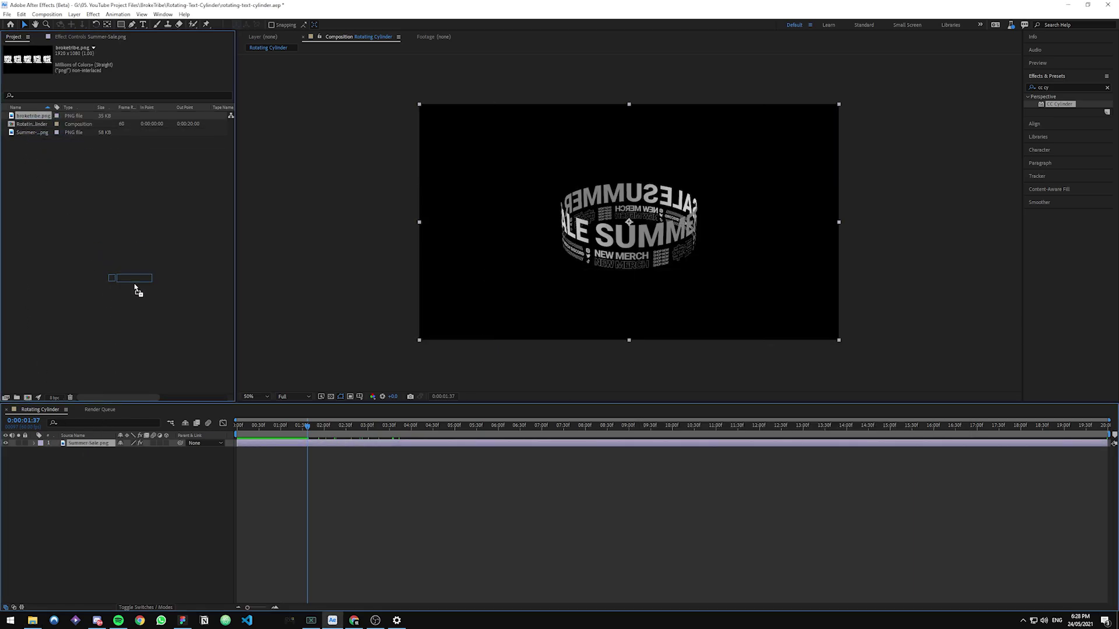
pyautogui.moveTo(93, 449); pyautogui.dragTo(93, 447)
pyautogui.press('Home')
pyautogui.press('space')
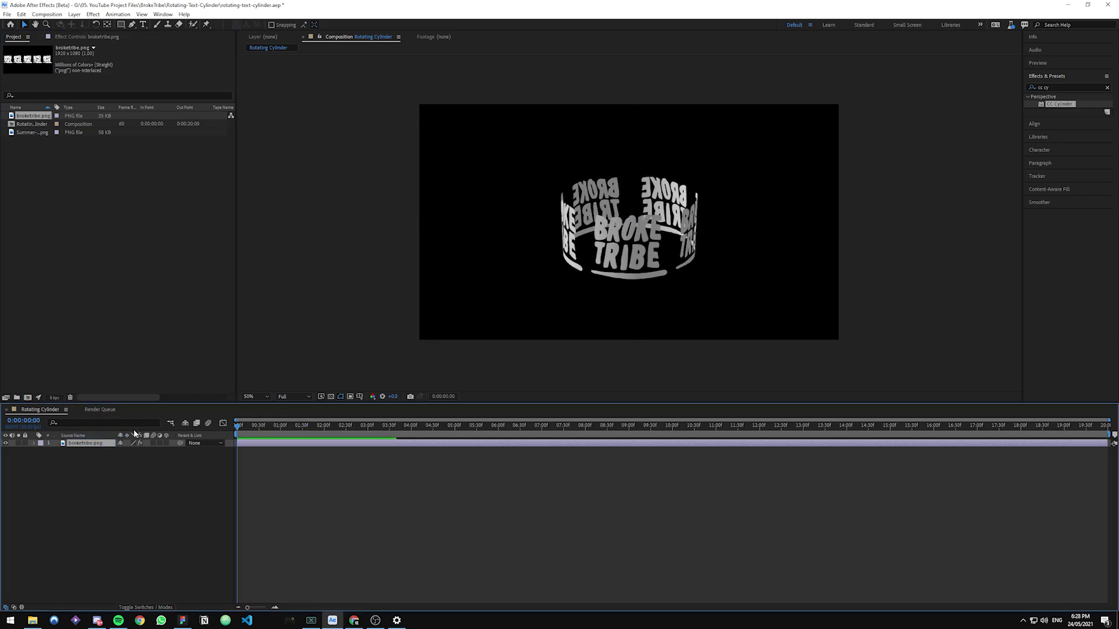